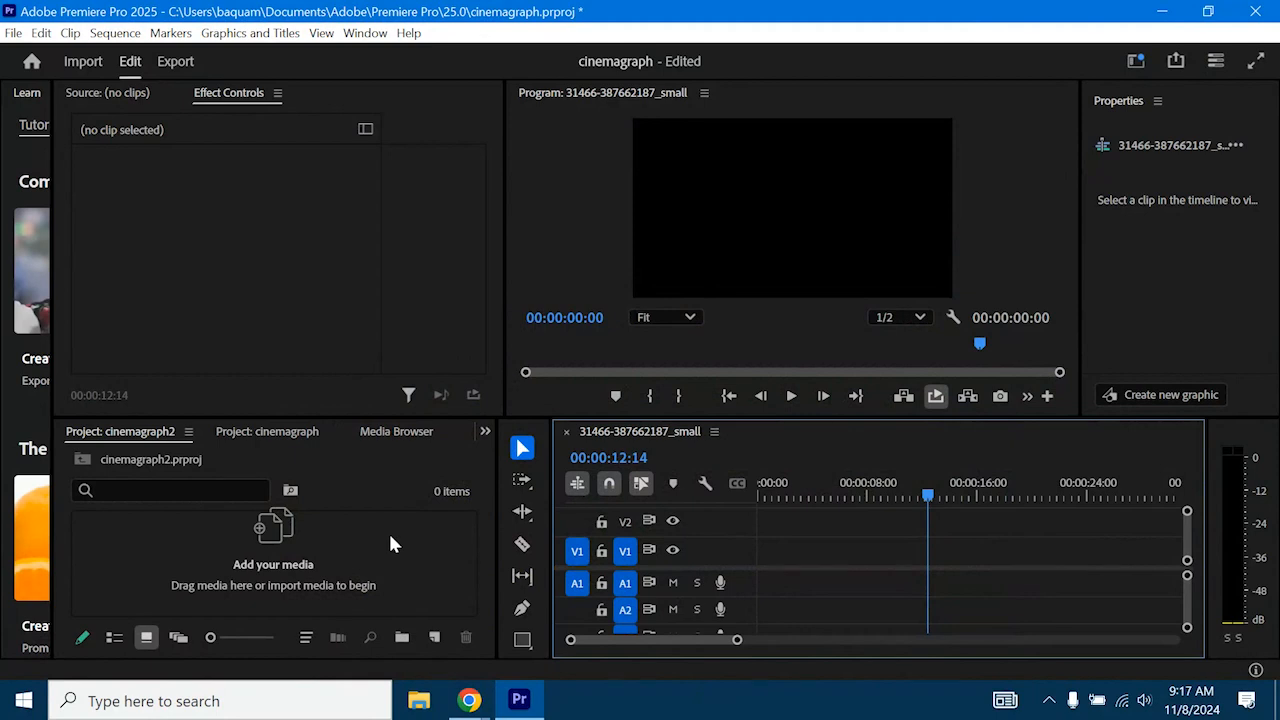
- Import 236928_small (1).mp4 from Downloads and place it at the start of track V1, keeping the existing sequence settings
double_click(390, 537)
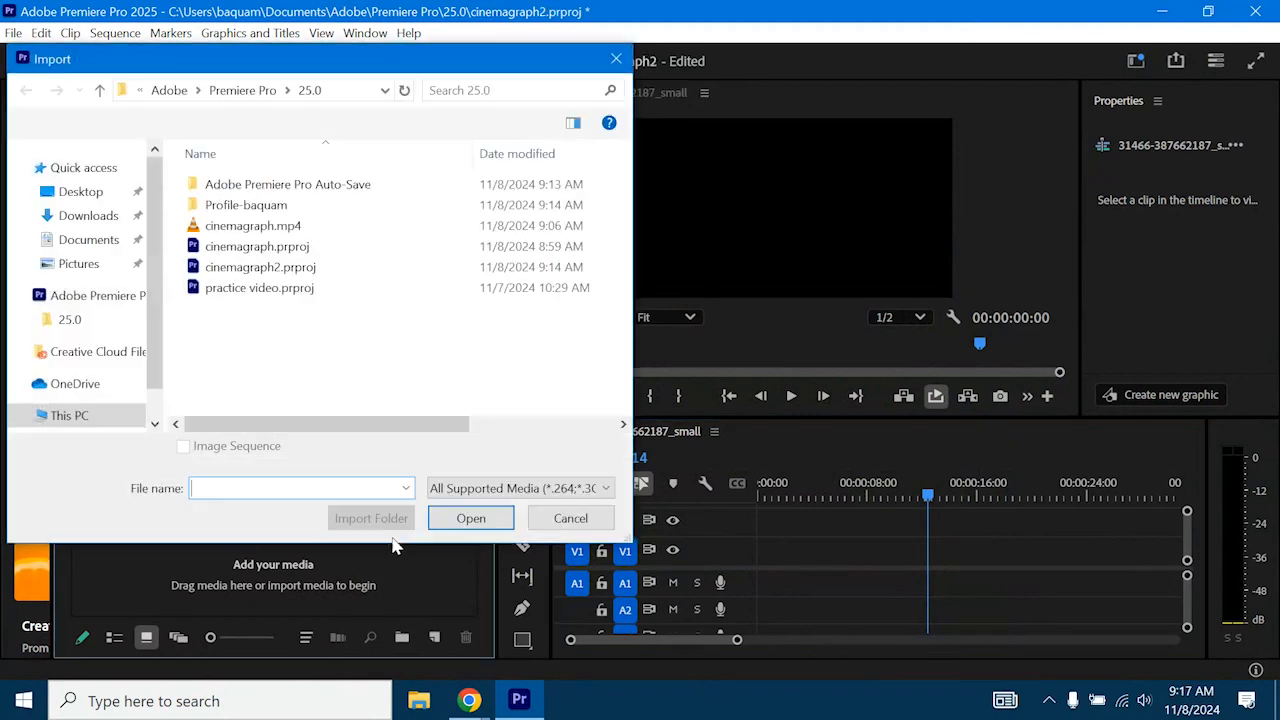
click(86, 219)
double_click(239, 210)
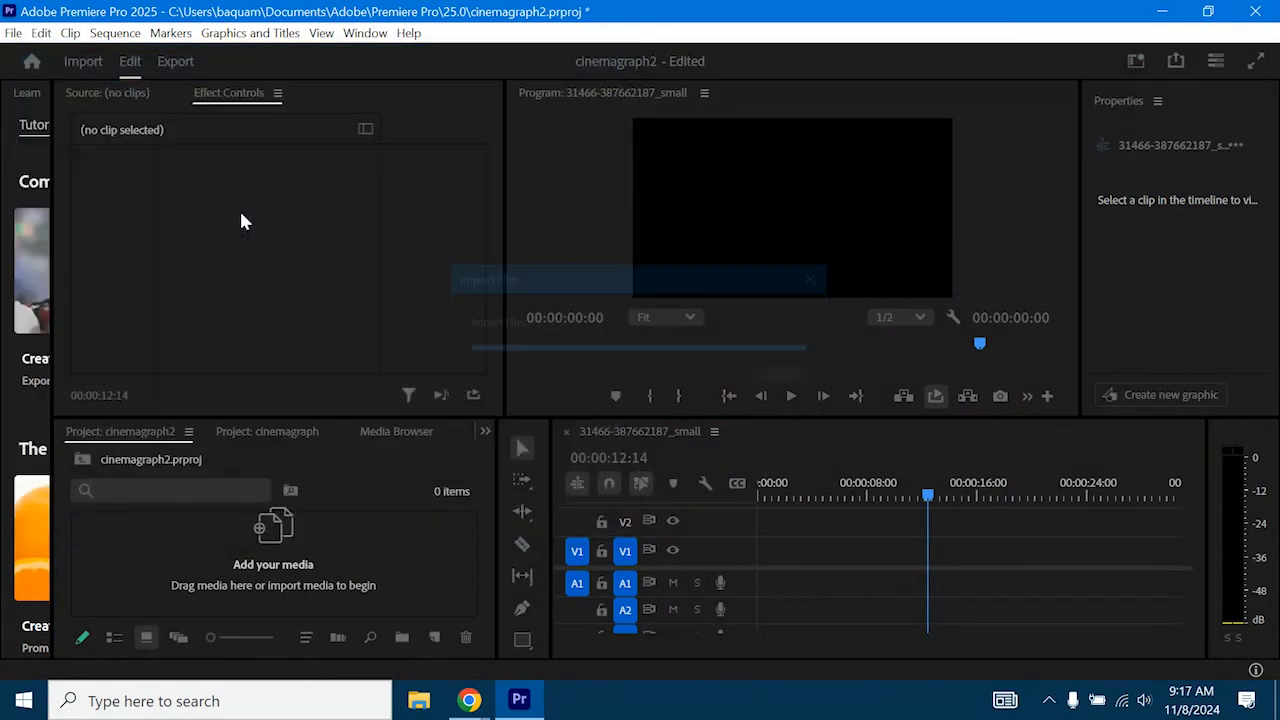
click(219, 532)
drag(171, 562, 745, 563)
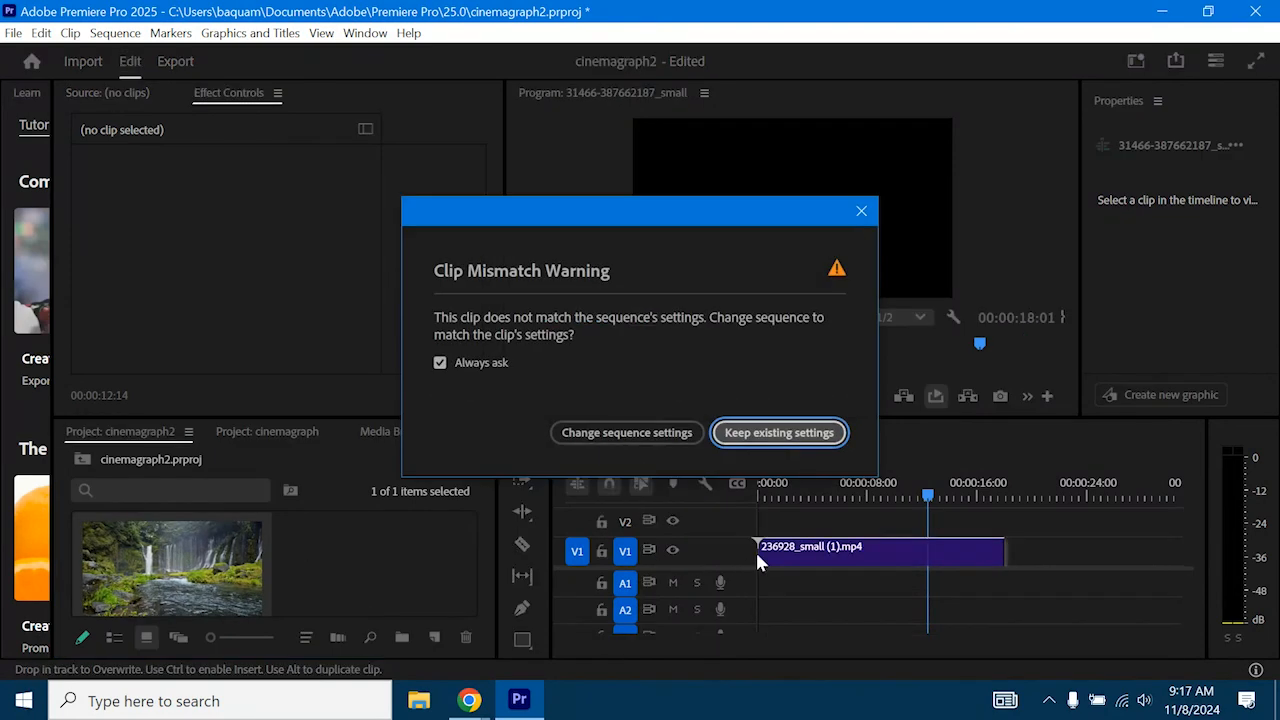
click(790, 432)
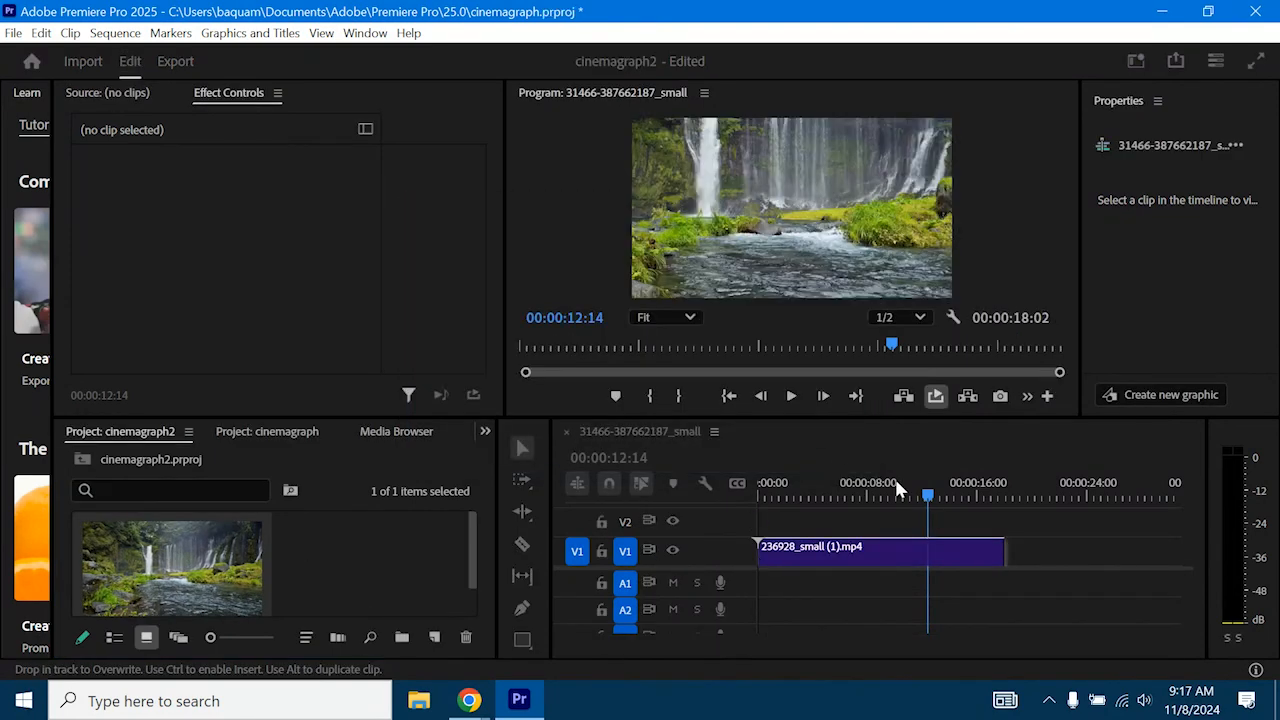
- Preview the waterfall clip from its start and scale it to the sequence's frame size
drag(927, 495, 752, 490)
click(790, 402)
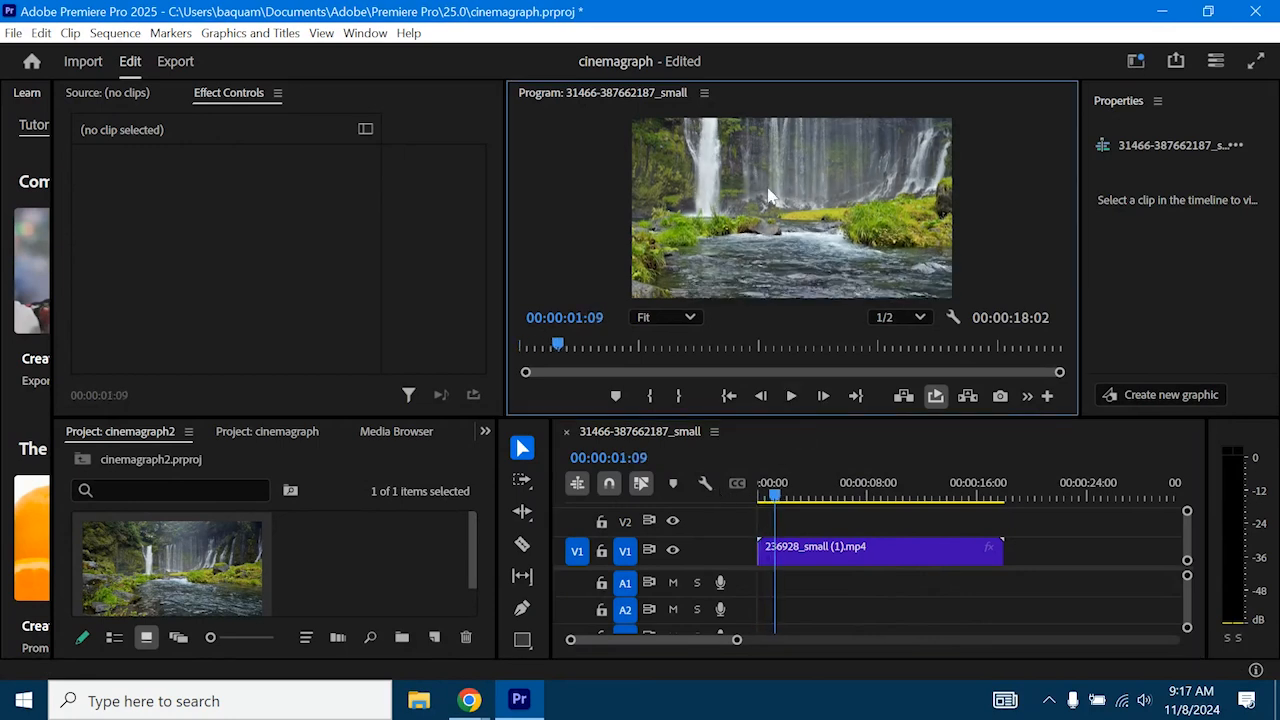
right_click(832, 550)
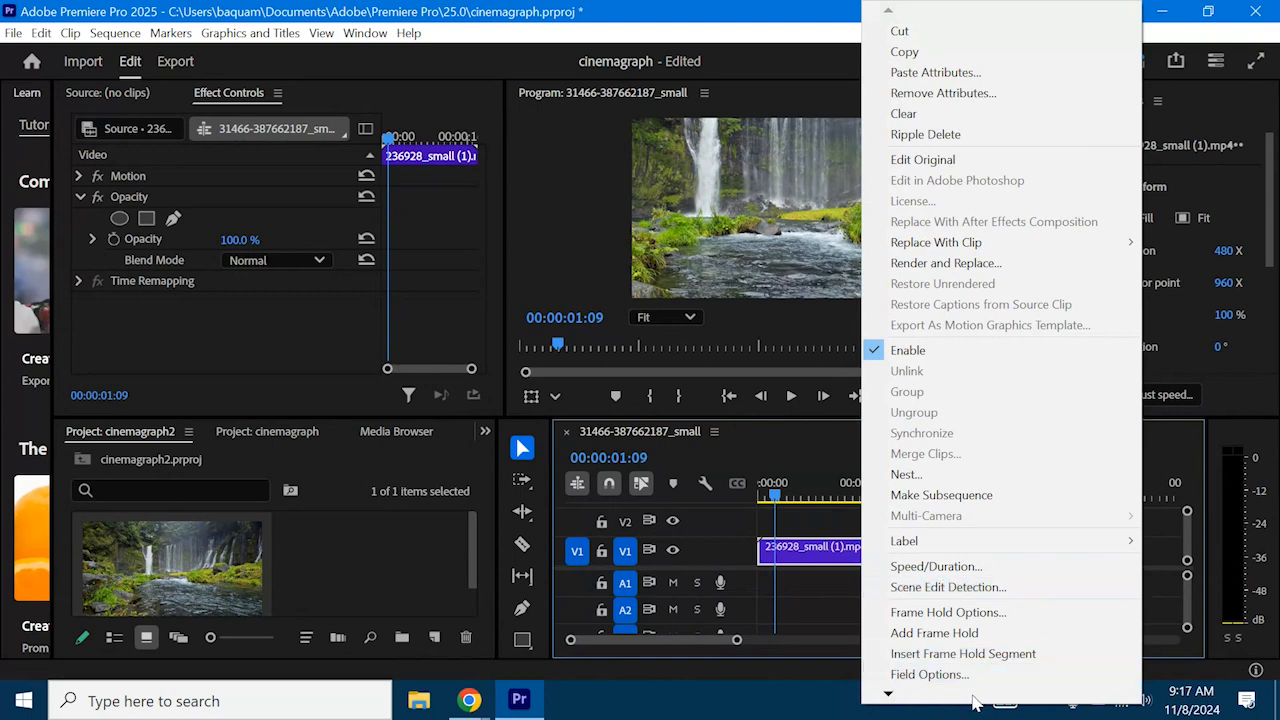
mouse_move(889, 700)
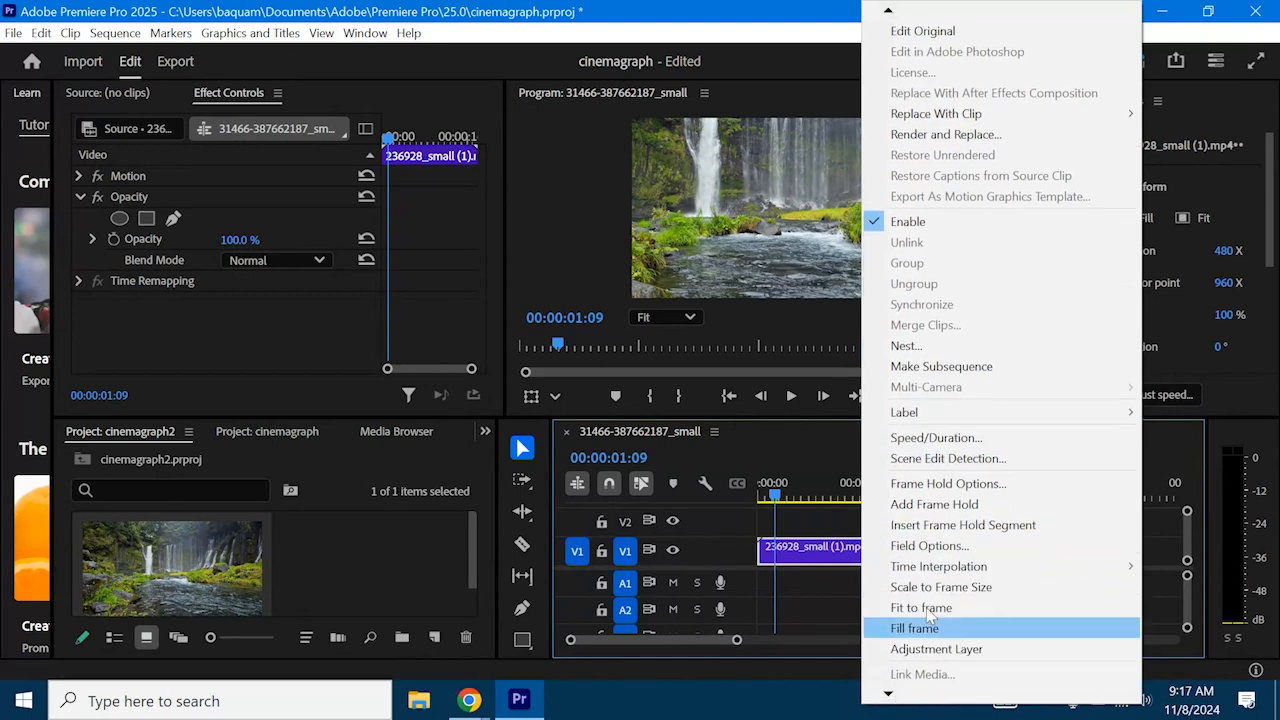
click(934, 590)
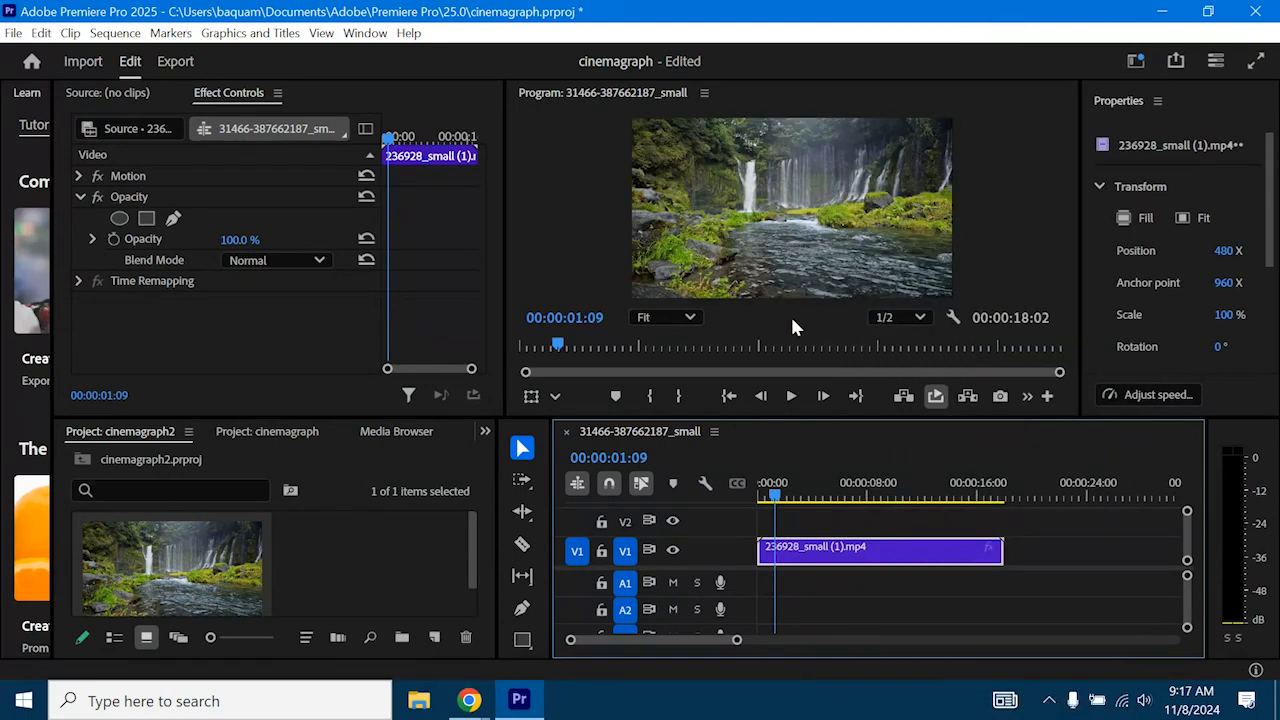
- Split the waterfall clip with the Razor tool at 00:00:09:06 and delete the second part
drag(800, 495, 878, 506)
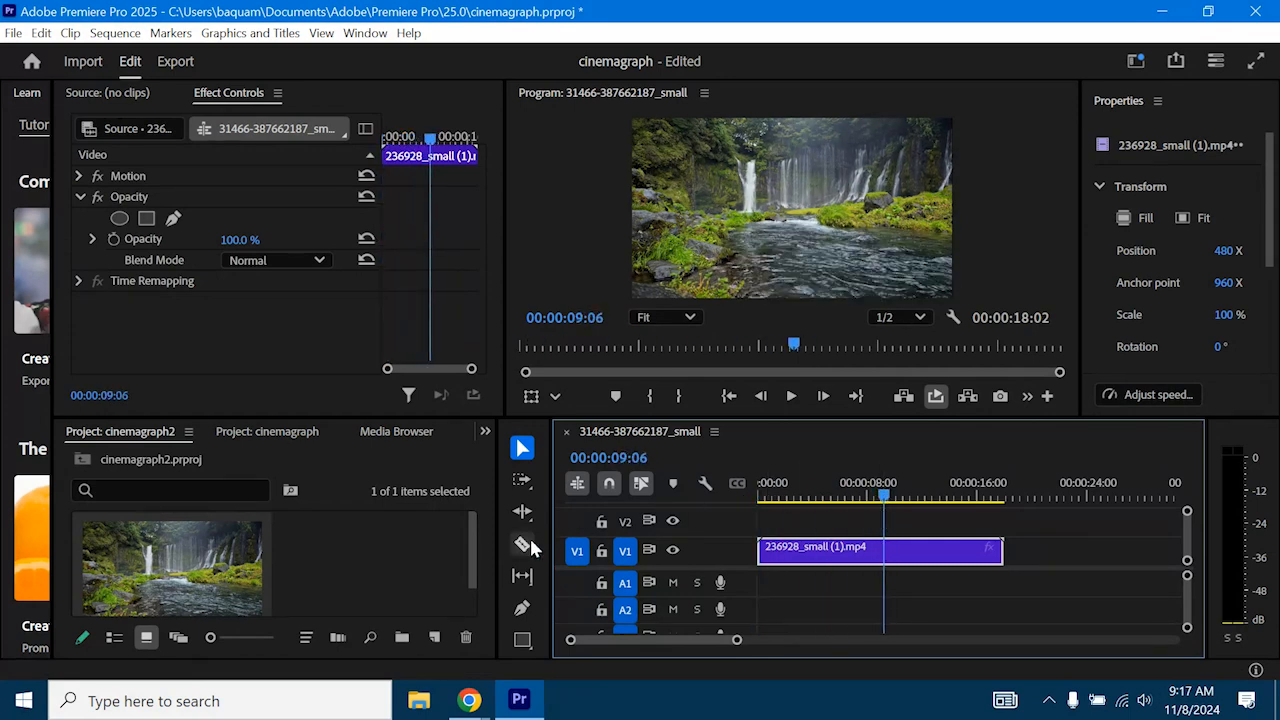
click(522, 544)
click(886, 552)
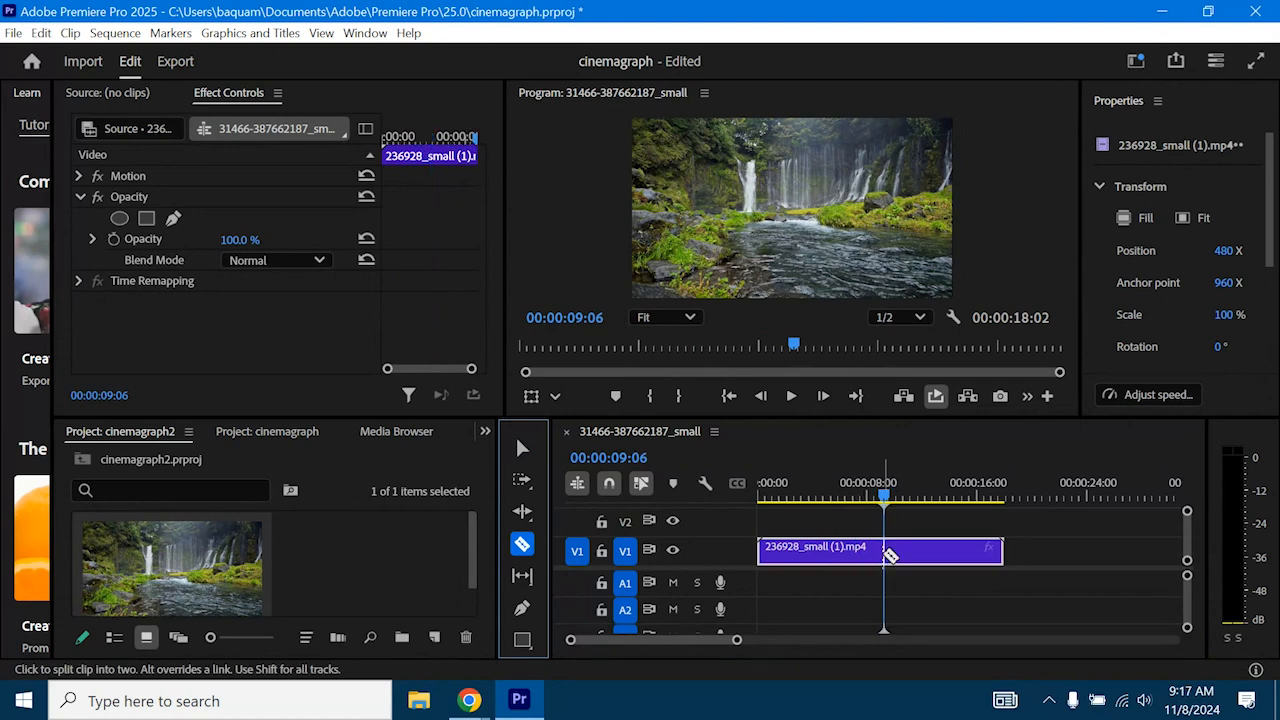
click(522, 448)
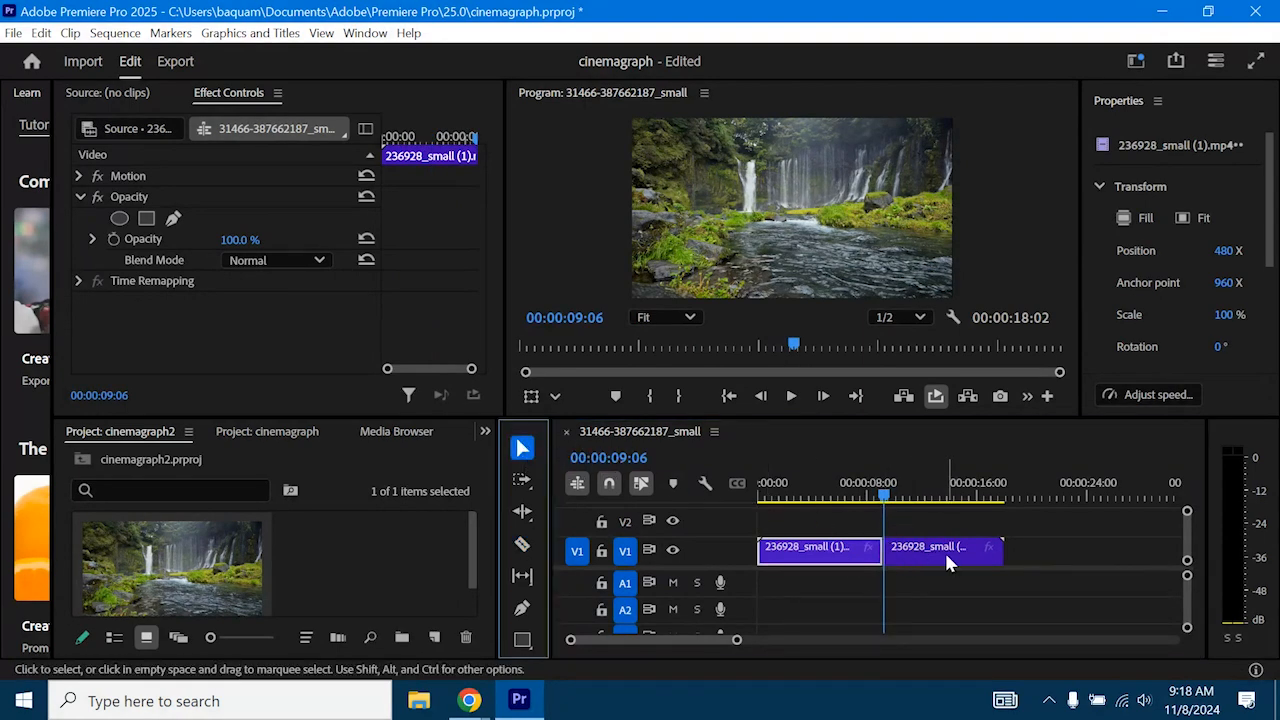
click(946, 548)
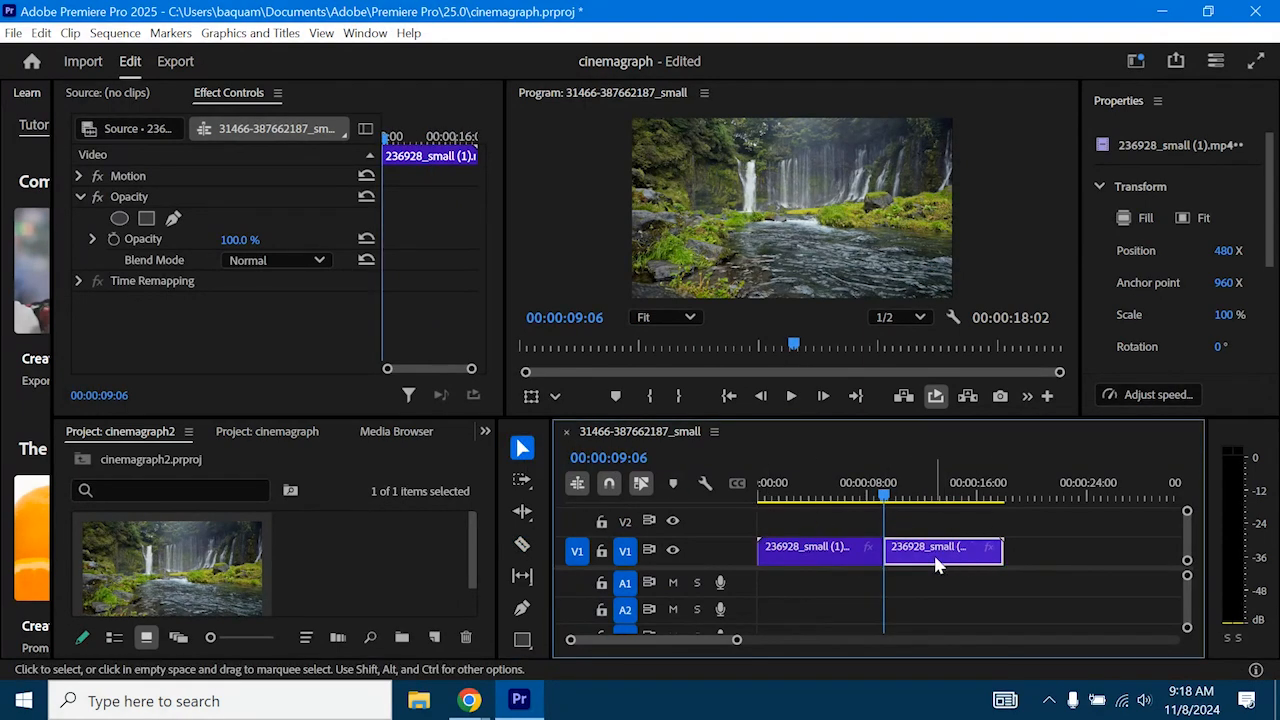
key(Delete)
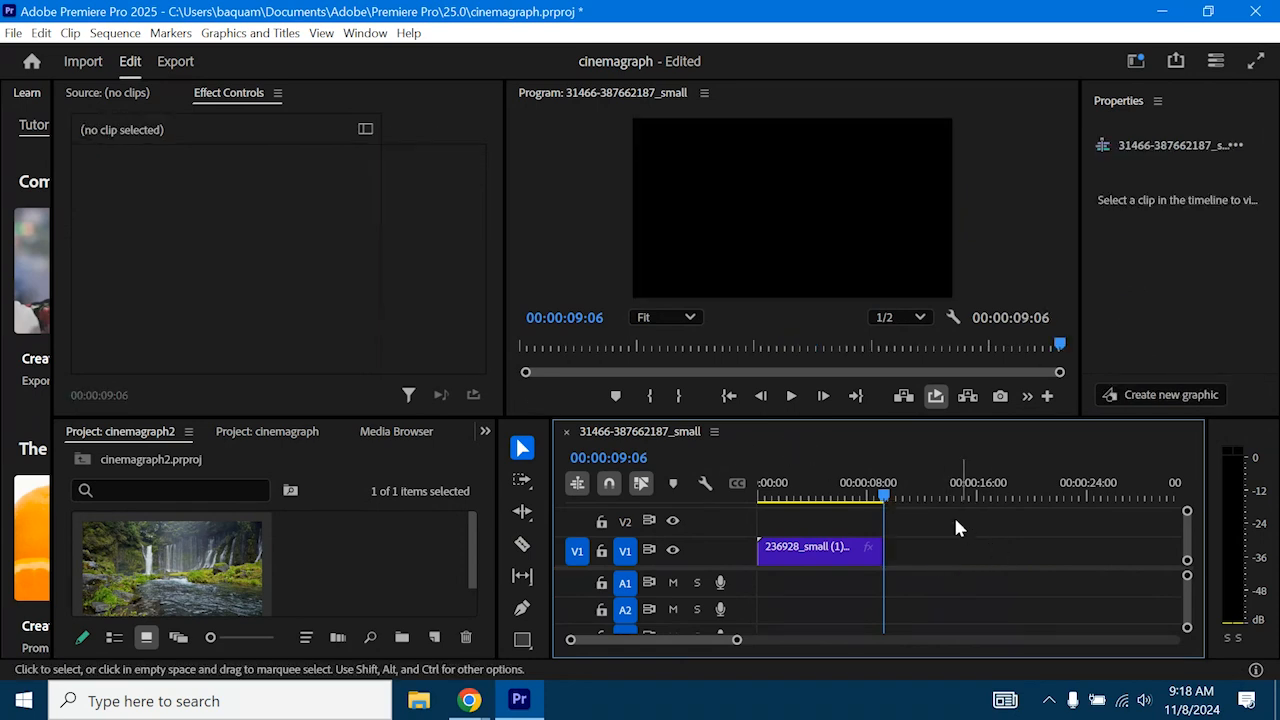
- Play back the trimmed clip from the beginning and return the playhead to the start
drag(884, 494, 722, 495)
click(792, 397)
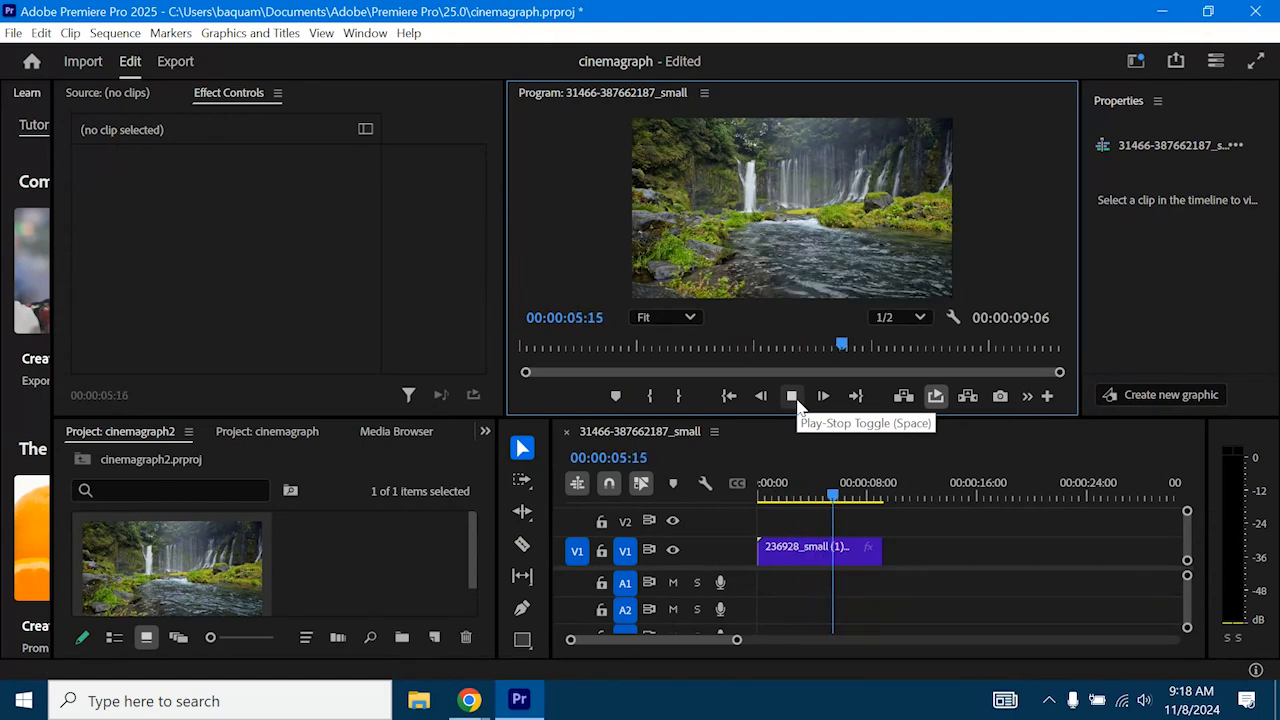
click(792, 397)
drag(842, 500, 758, 498)
- Duplicate the trimmed clip and stack the copy on track V2 directly above the original
click(815, 553)
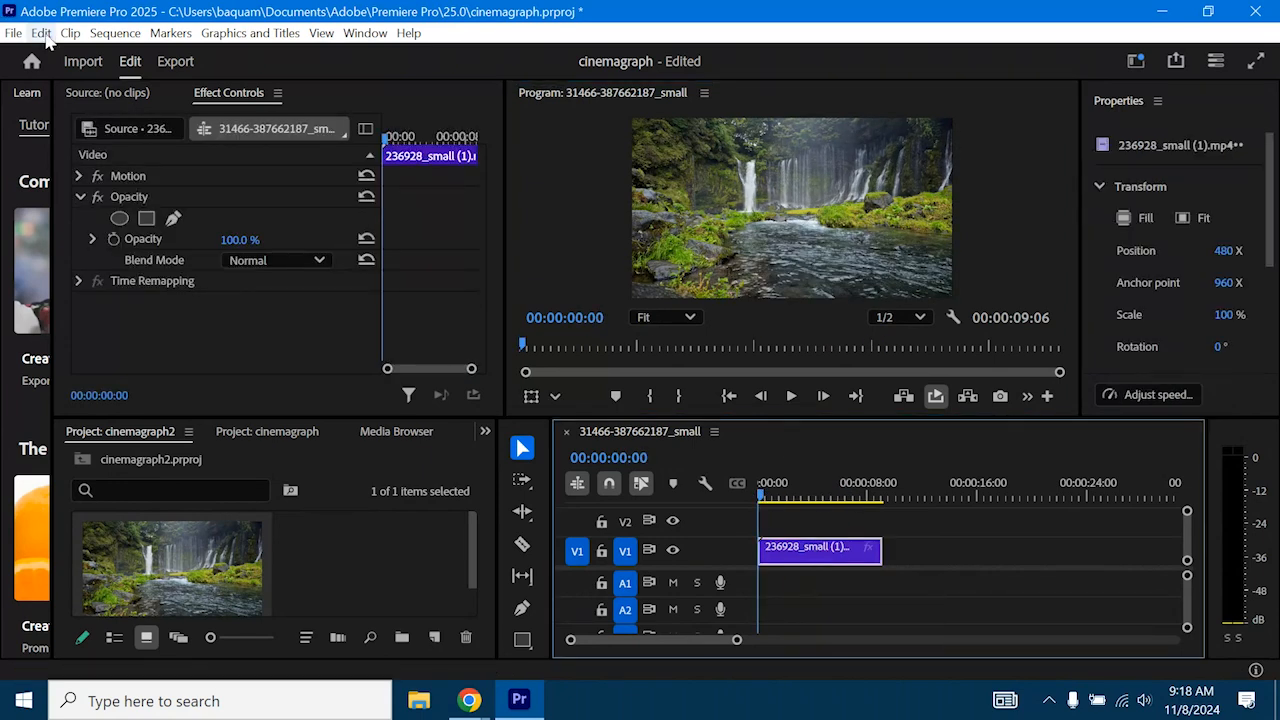
click(42, 34)
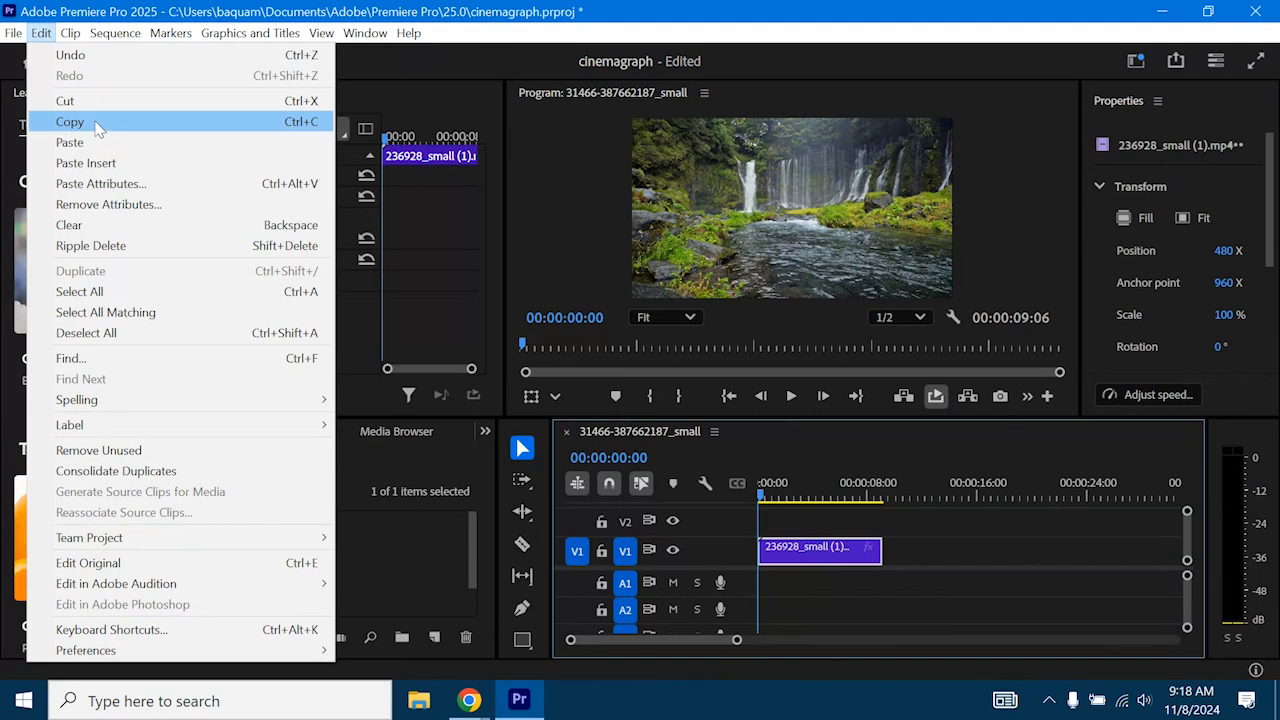
click(97, 125)
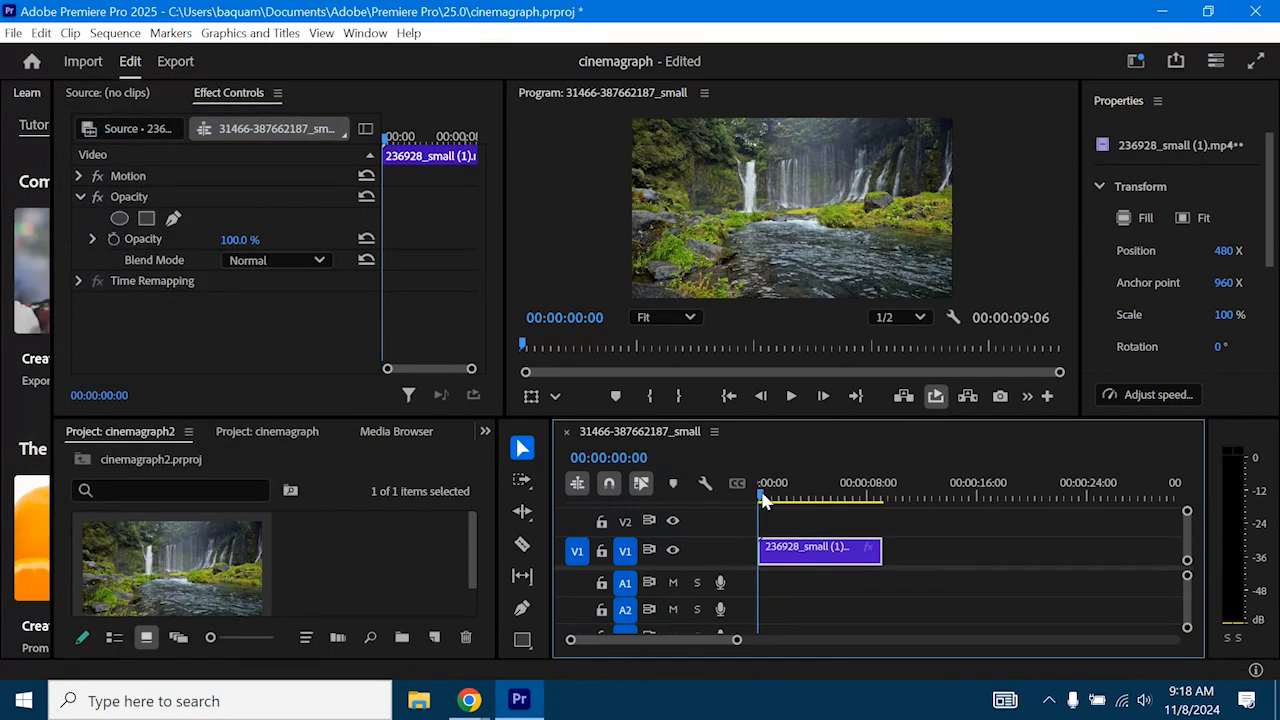
drag(766, 497, 930, 505)
click(42, 33)
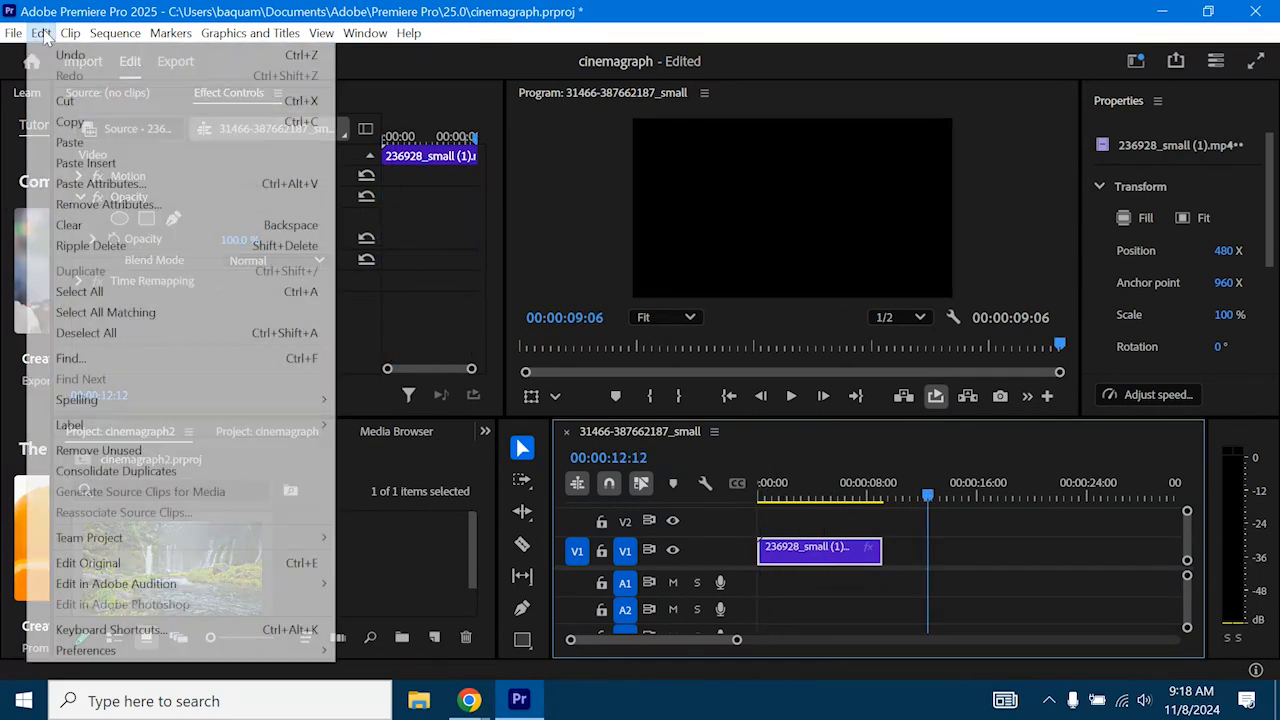
click(122, 143)
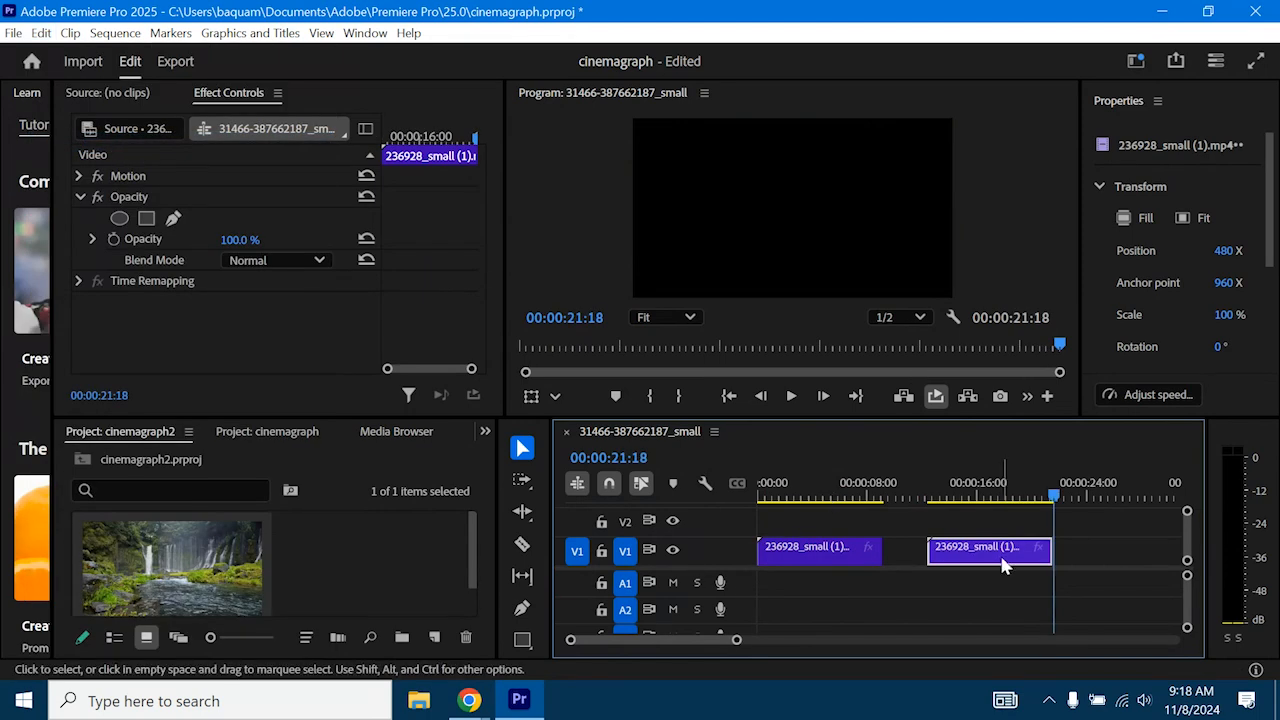
drag(996, 556, 829, 523)
- Hide track V2 and add a frame hold to the V1 clip at 00:00:00:00
drag(1055, 503, 740, 446)
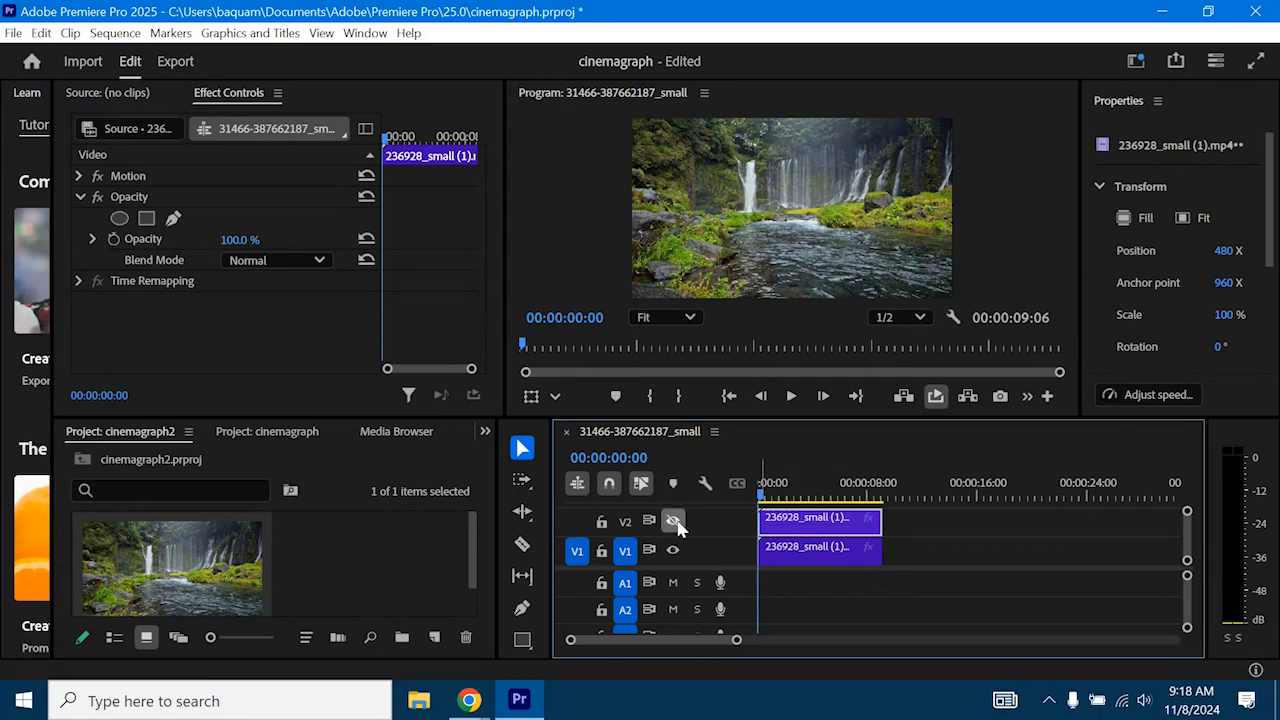
click(787, 548)
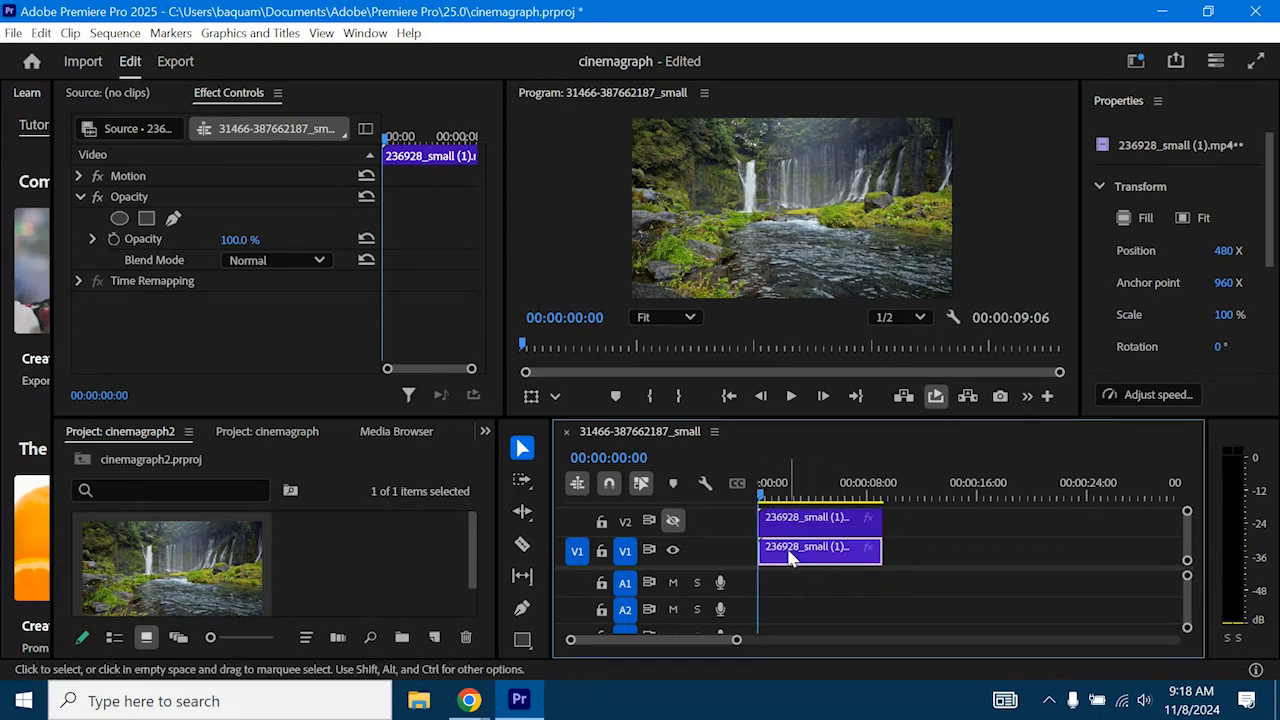
right_click(800, 551)
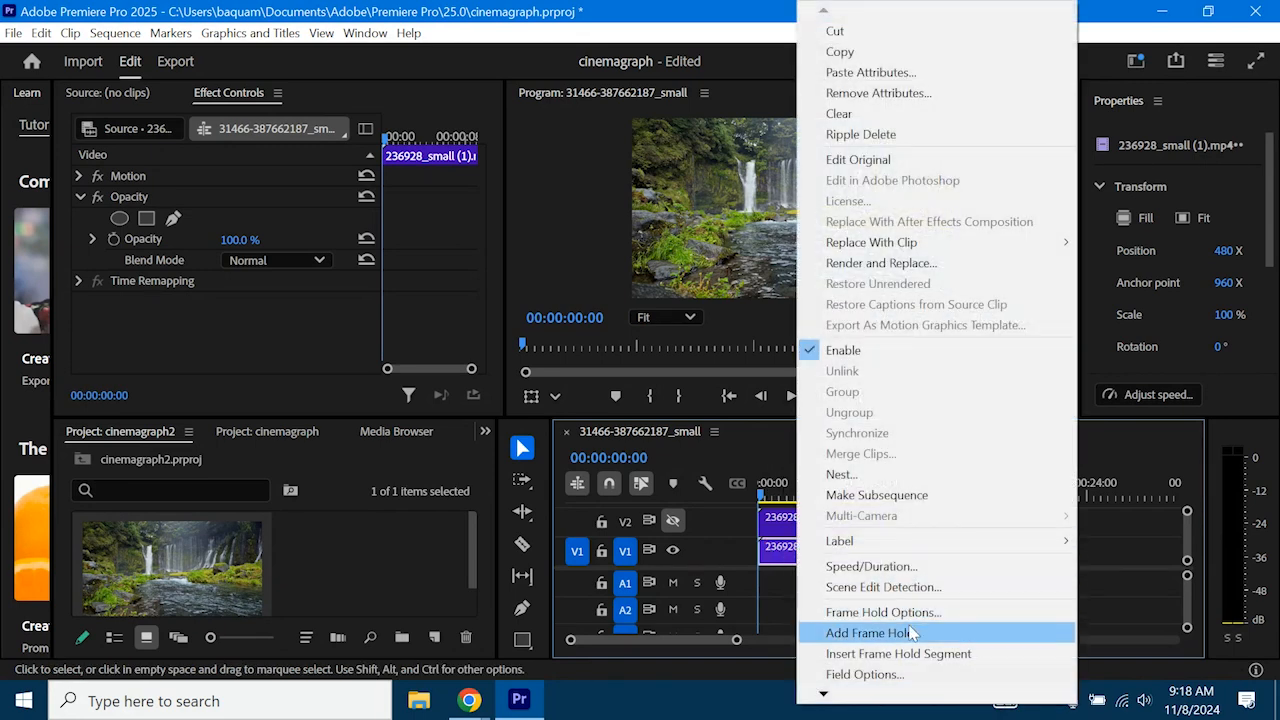
click(912, 633)
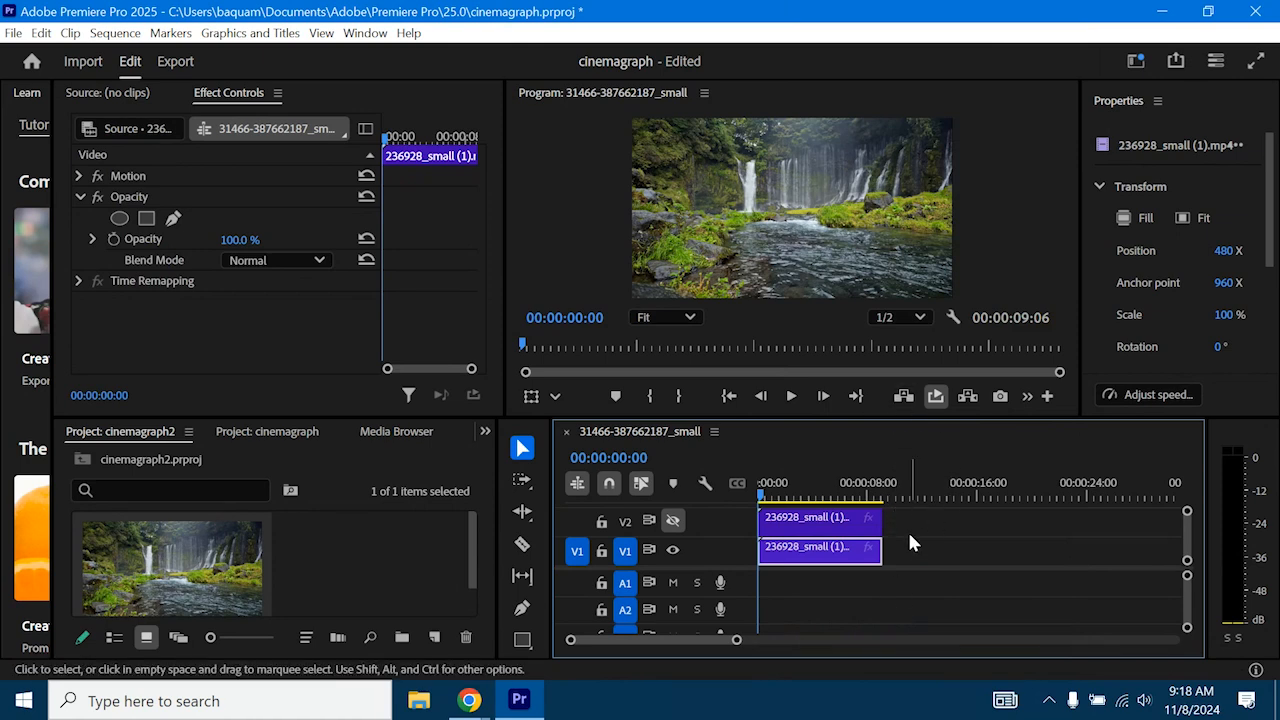
- Scrub through the timeline to check the frame hold, return to the start and select the clip on track V2
drag(783, 497, 849, 497)
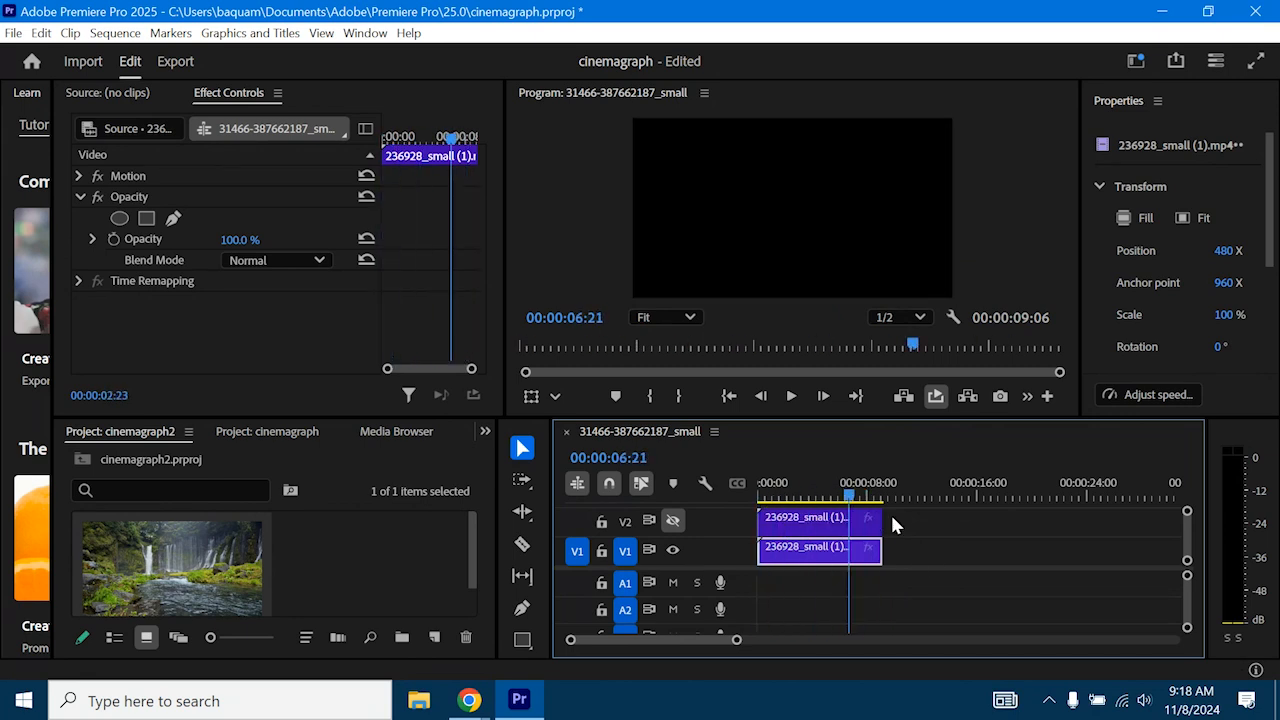
key(Home)
click(790, 515)
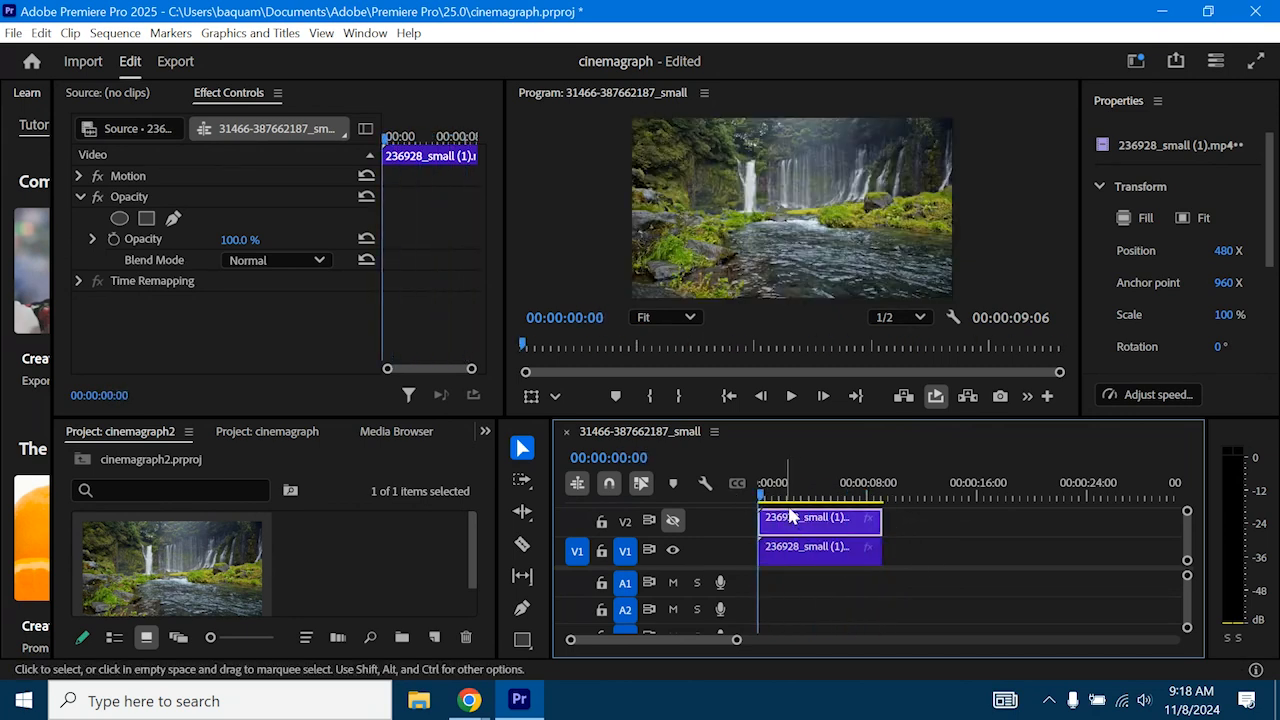
click(366, 34)
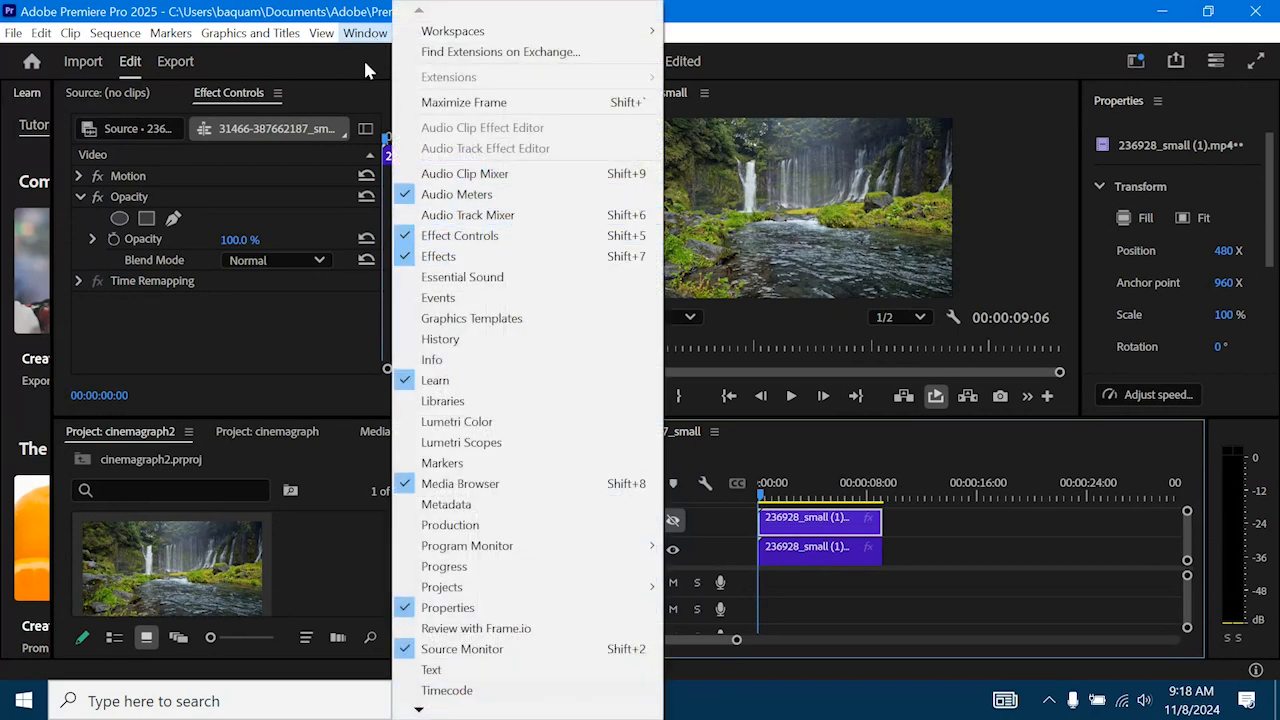
mouse_move(351, 32)
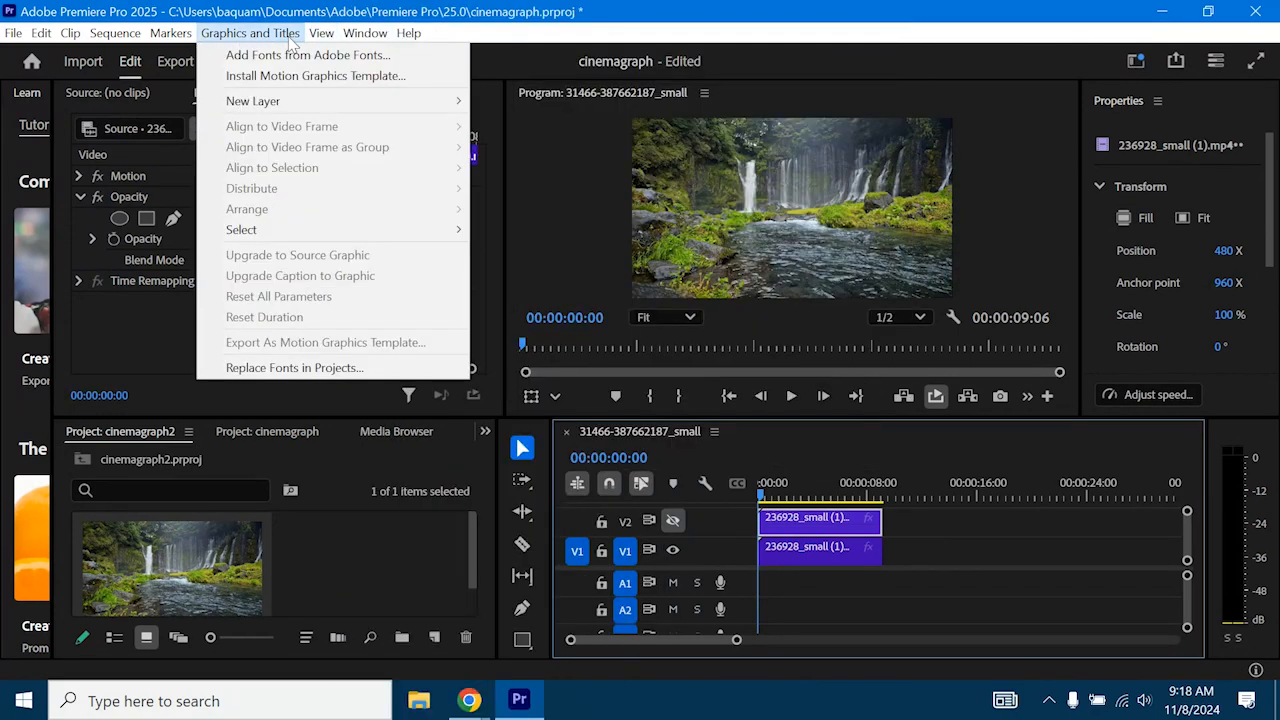
click(288, 36)
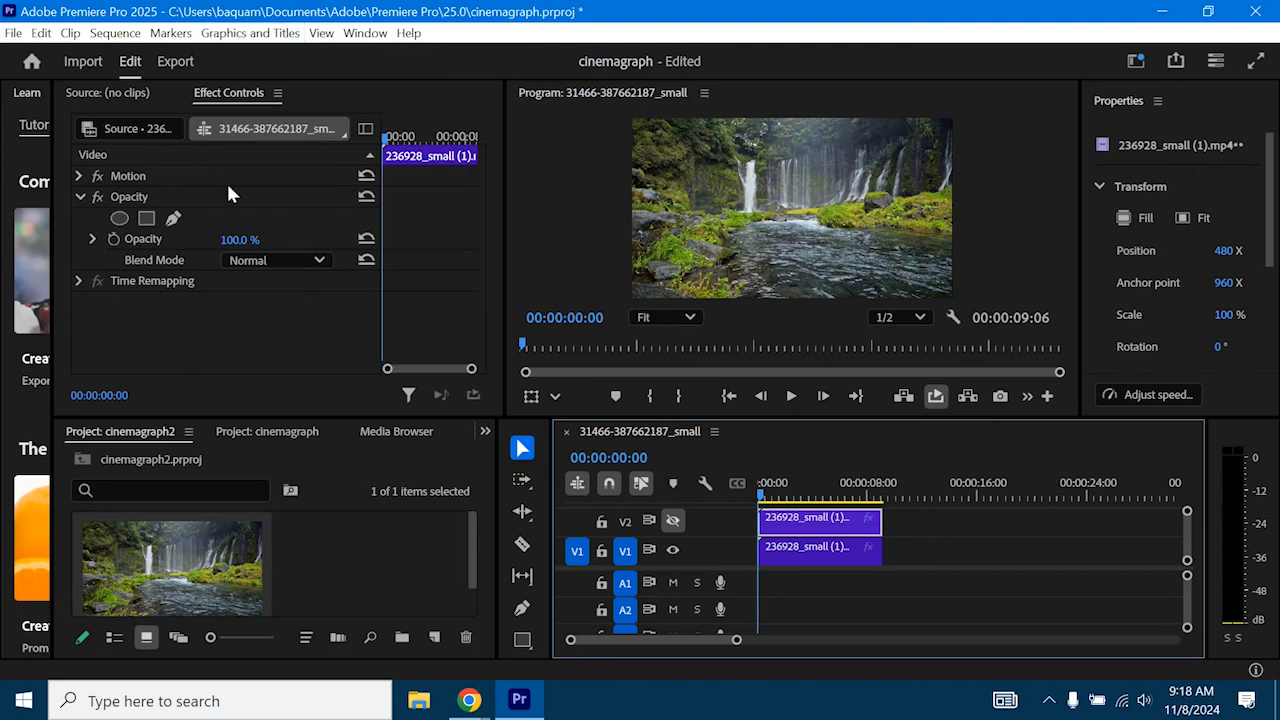
- Draw a closed free-form opacity mask on the V2 clip around the river water in the foreground
click(137, 196)
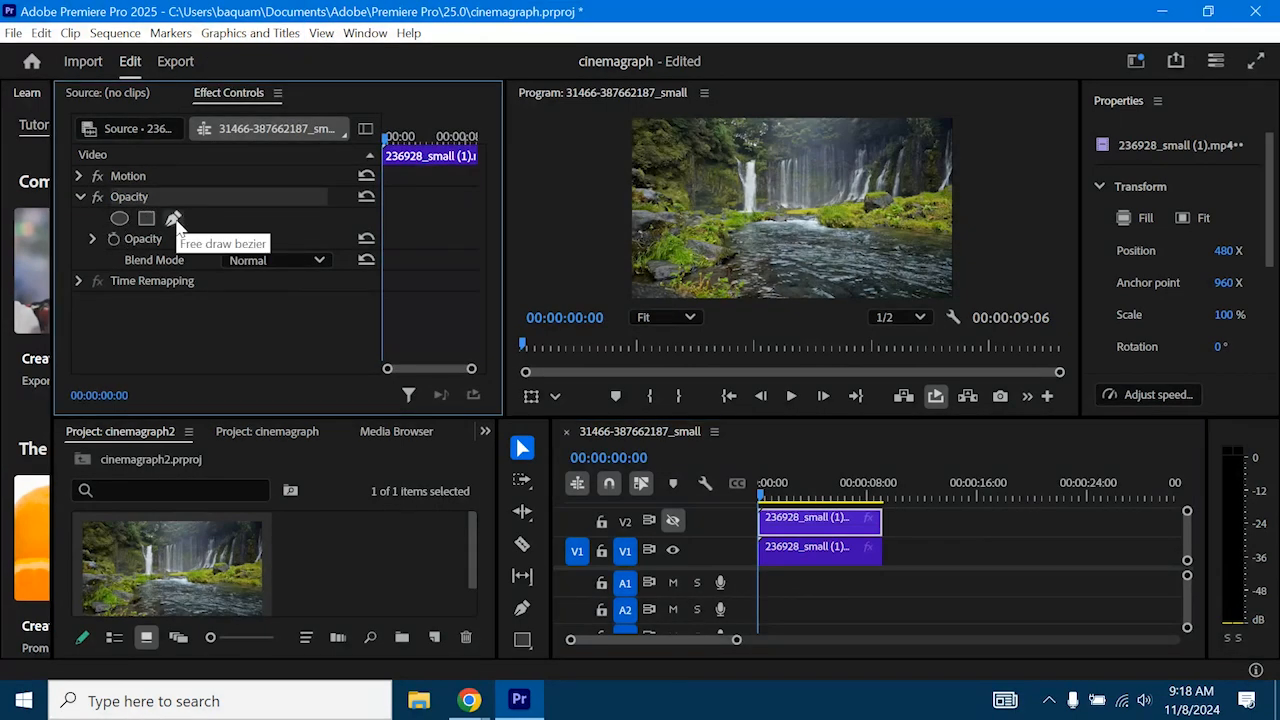
click(174, 220)
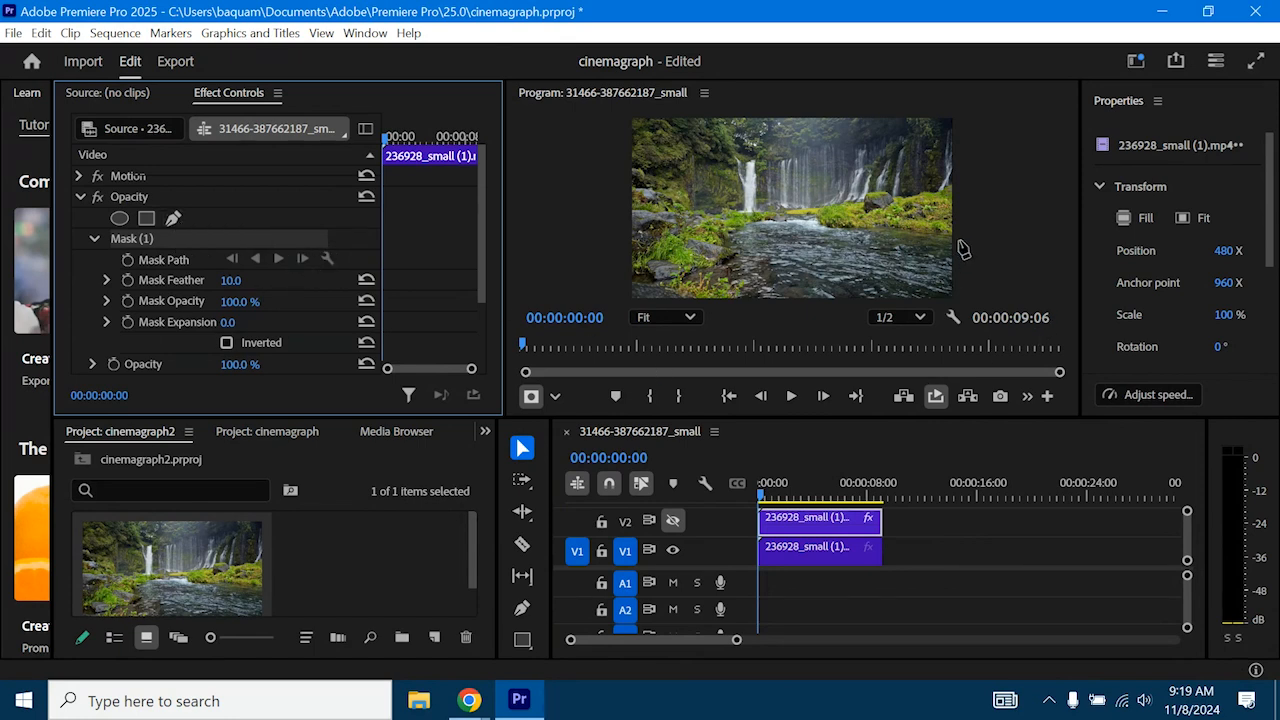
click(958, 241)
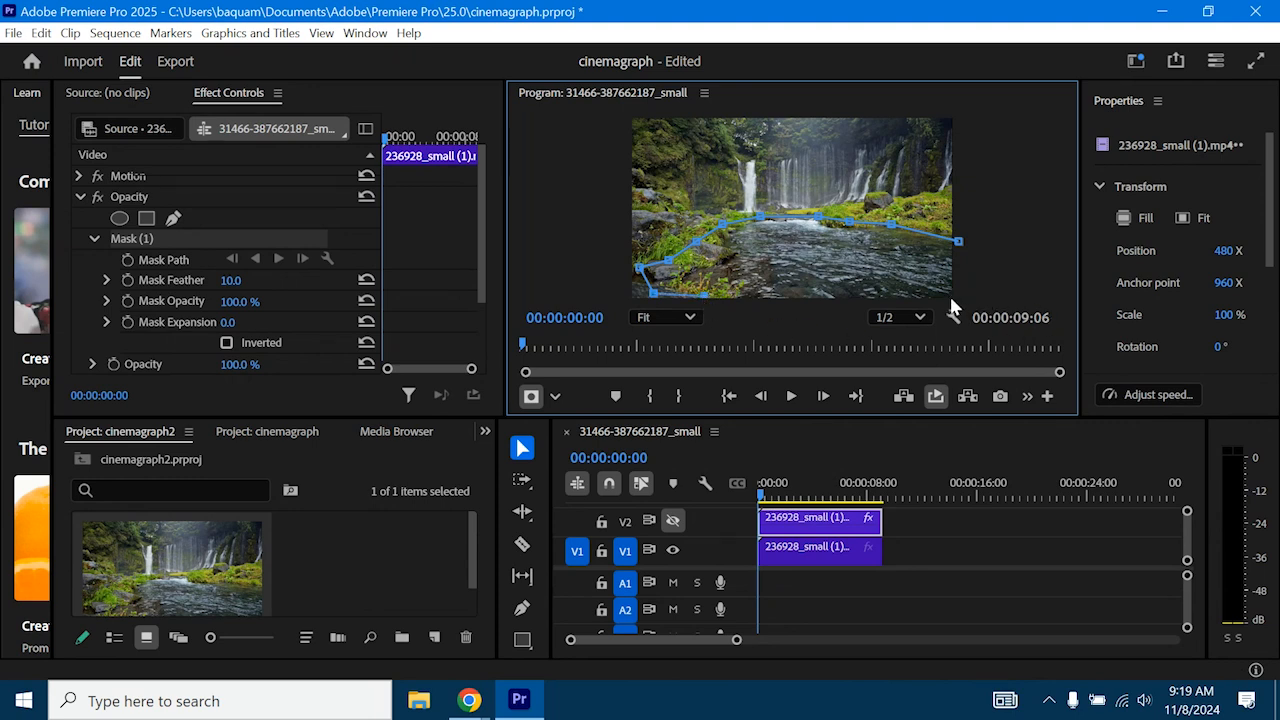
click(951, 298)
click(959, 244)
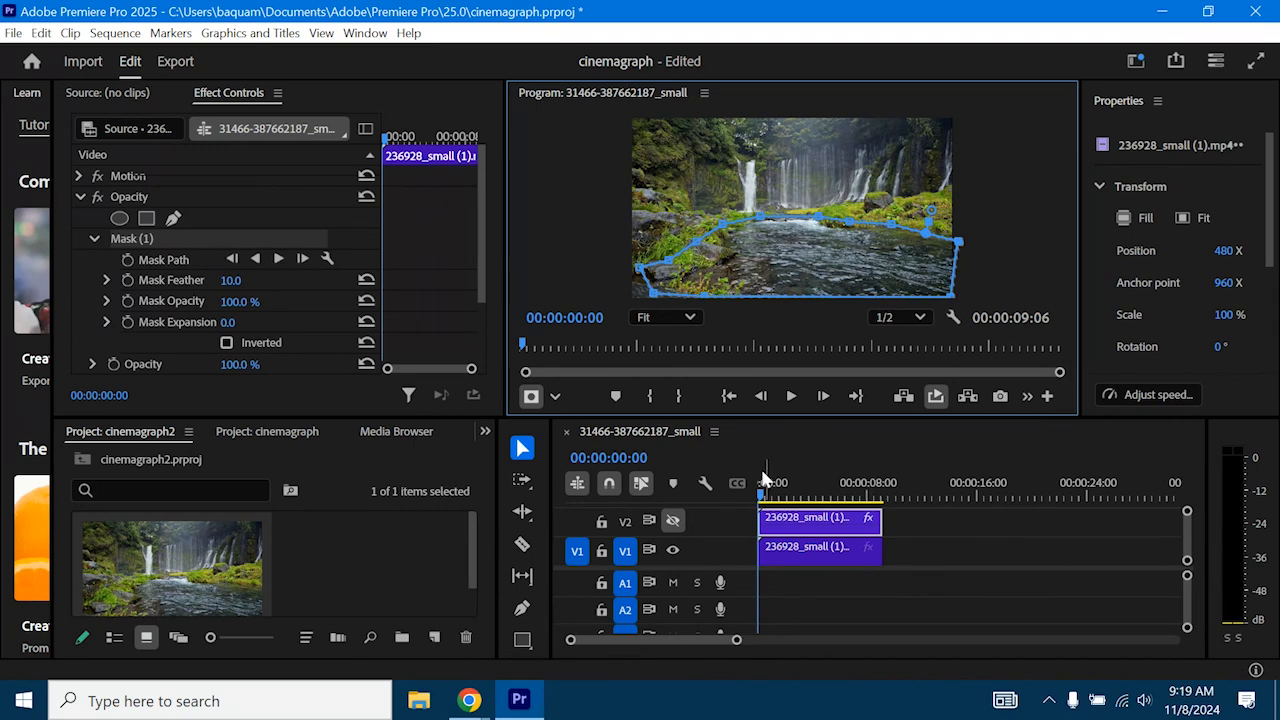
- Make track V2 visible again and play the sequence to preview the masked moving water over the held frame
click(760, 497)
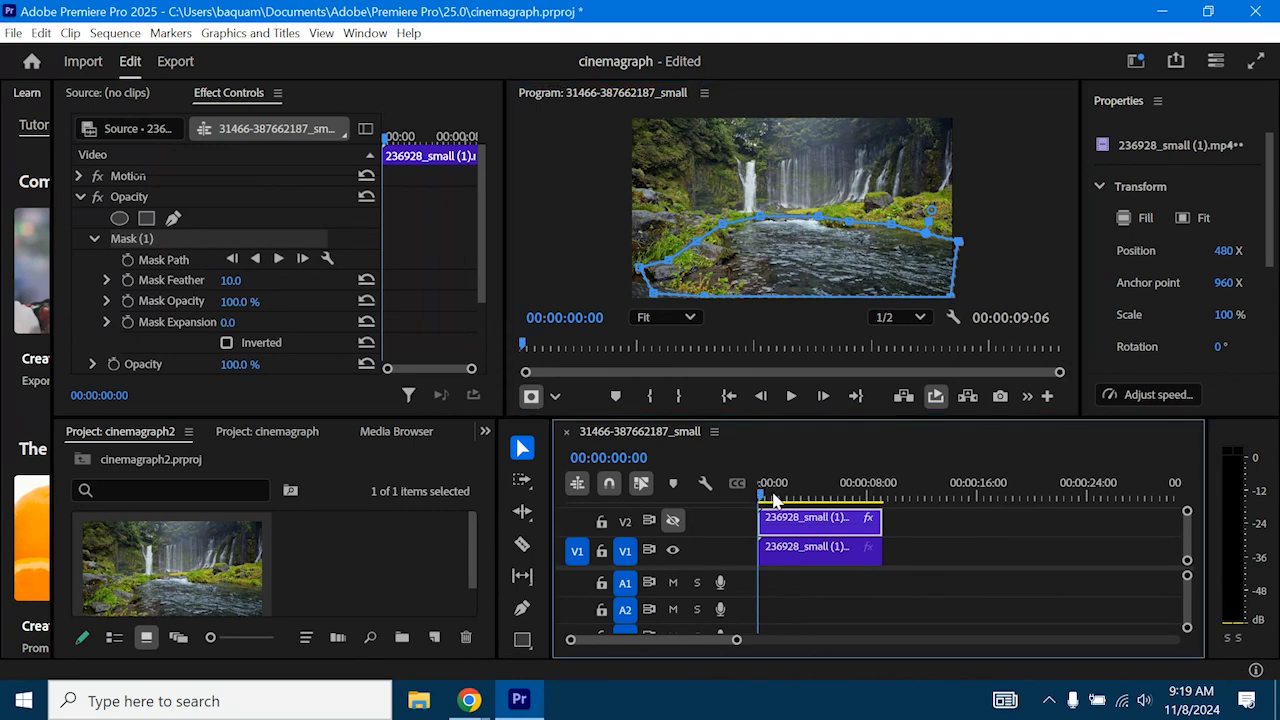
click(767, 500)
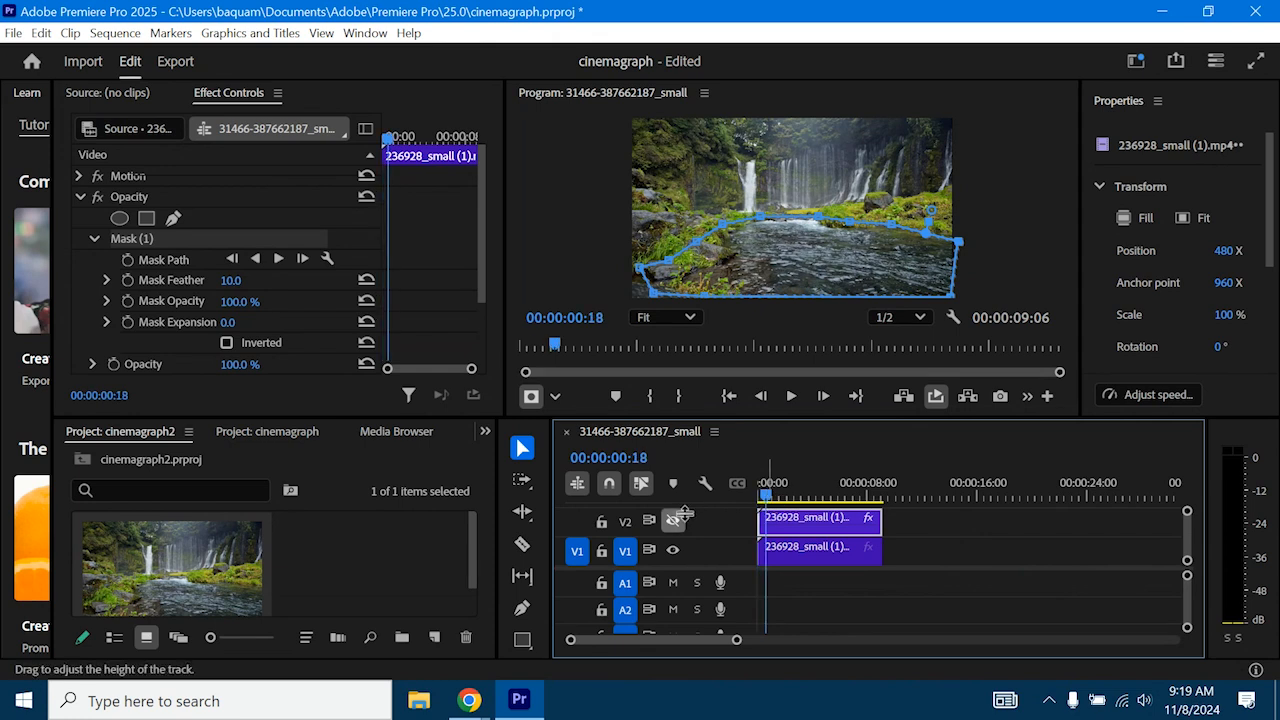
mouse_move(765, 498)
mouse_down()
mouse_move(752, 494)
mouse_move(865, 496)
mouse_move(776, 500)
mouse_up()
click(787, 396)
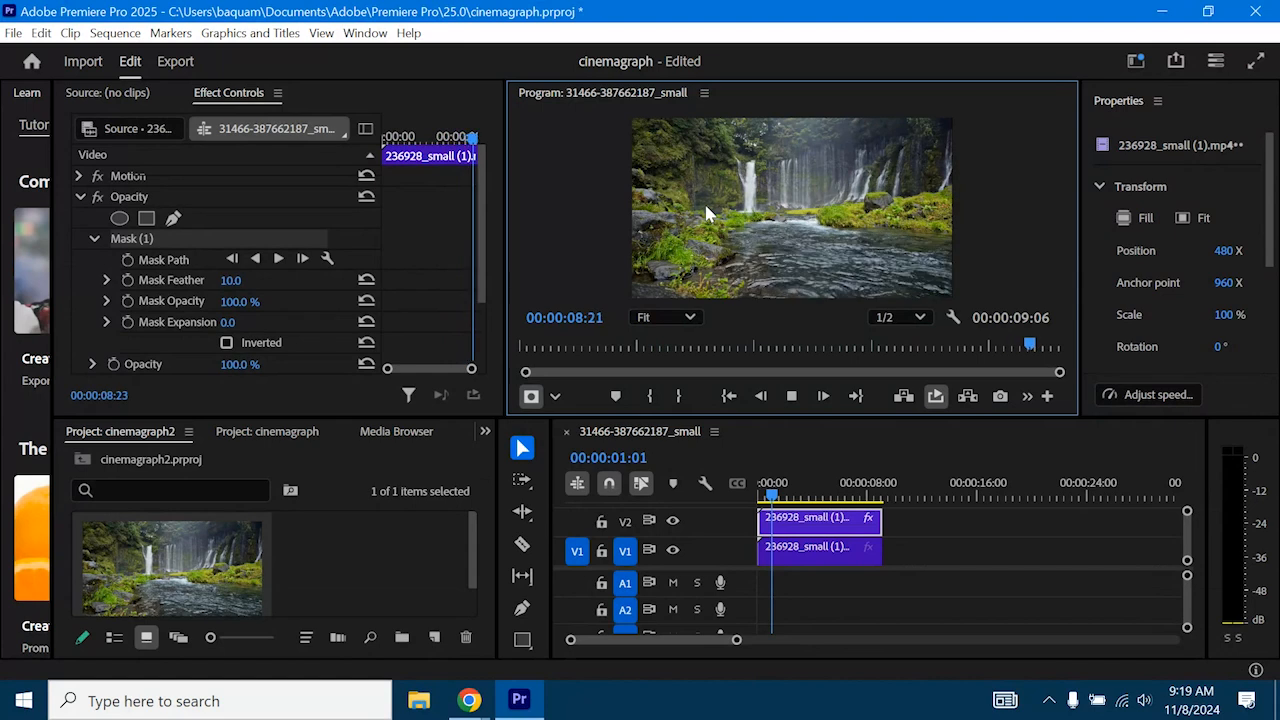
- Add the Loop Playback control to the program monitor's controls, enable looping and preview the sequence as a loop
click(791, 397)
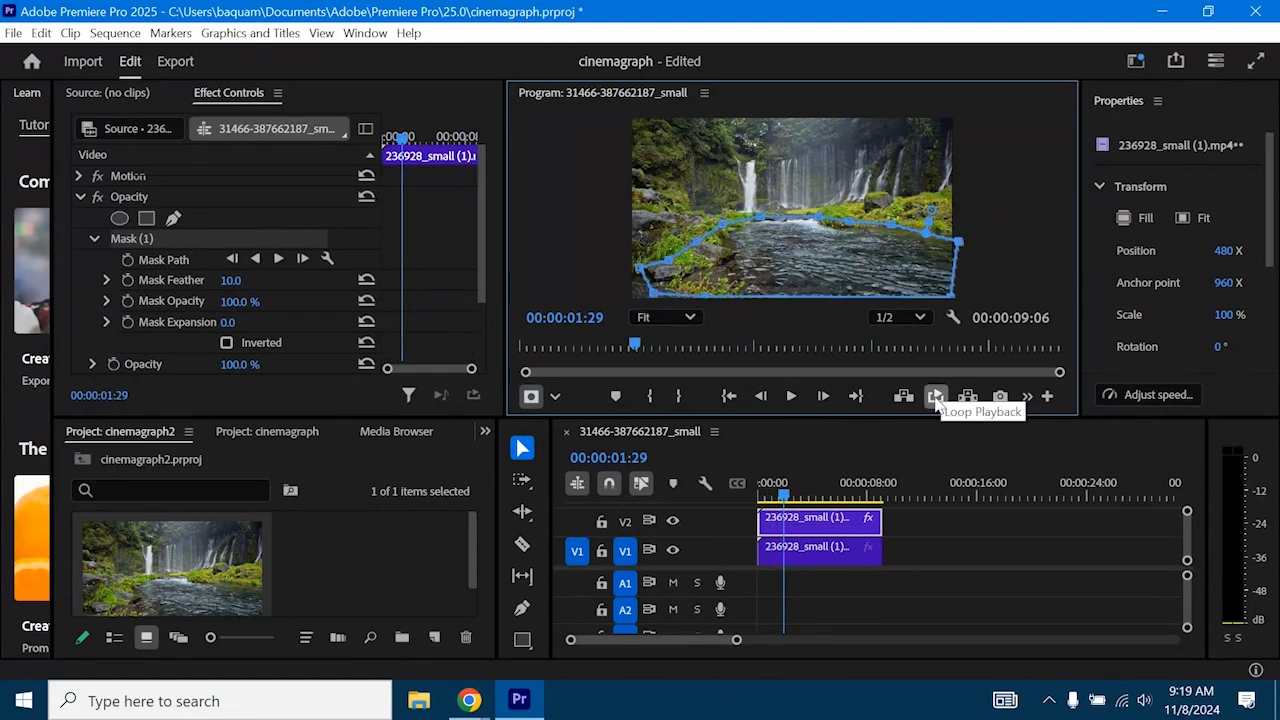
click(1049, 397)
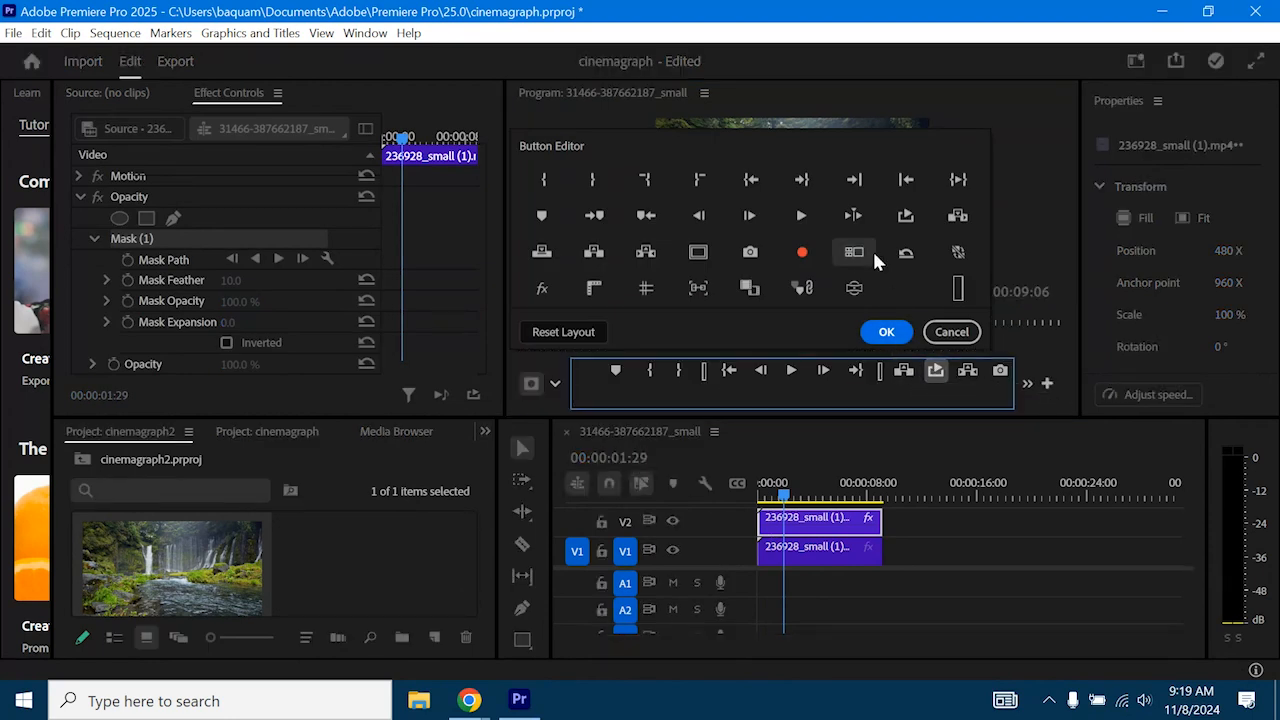
drag(906, 218, 936, 372)
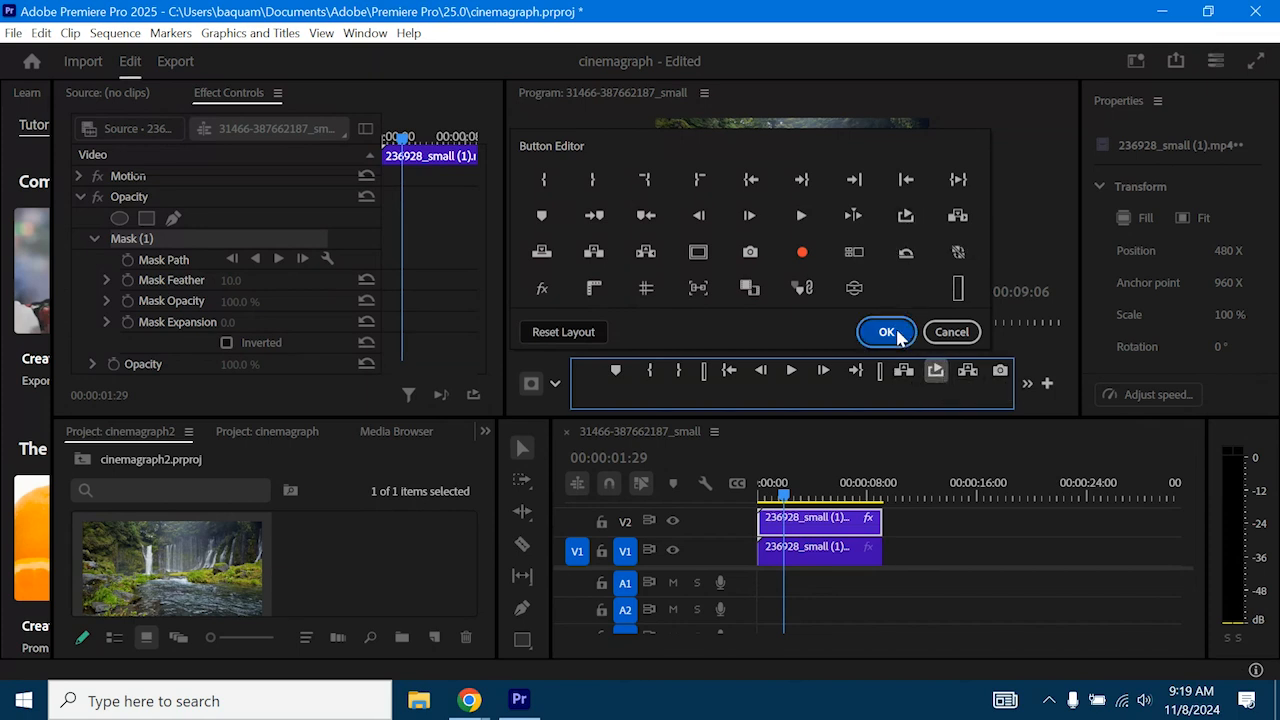
click(886, 331)
click(935, 396)
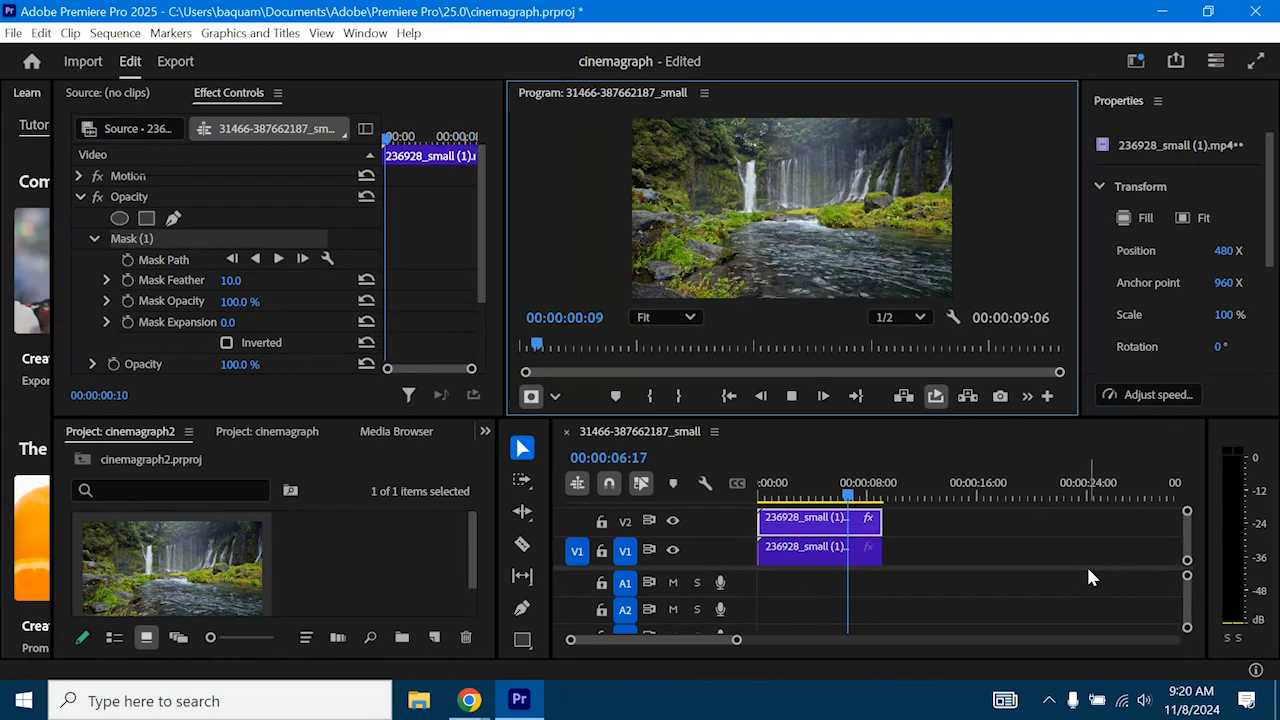
click(790, 404)
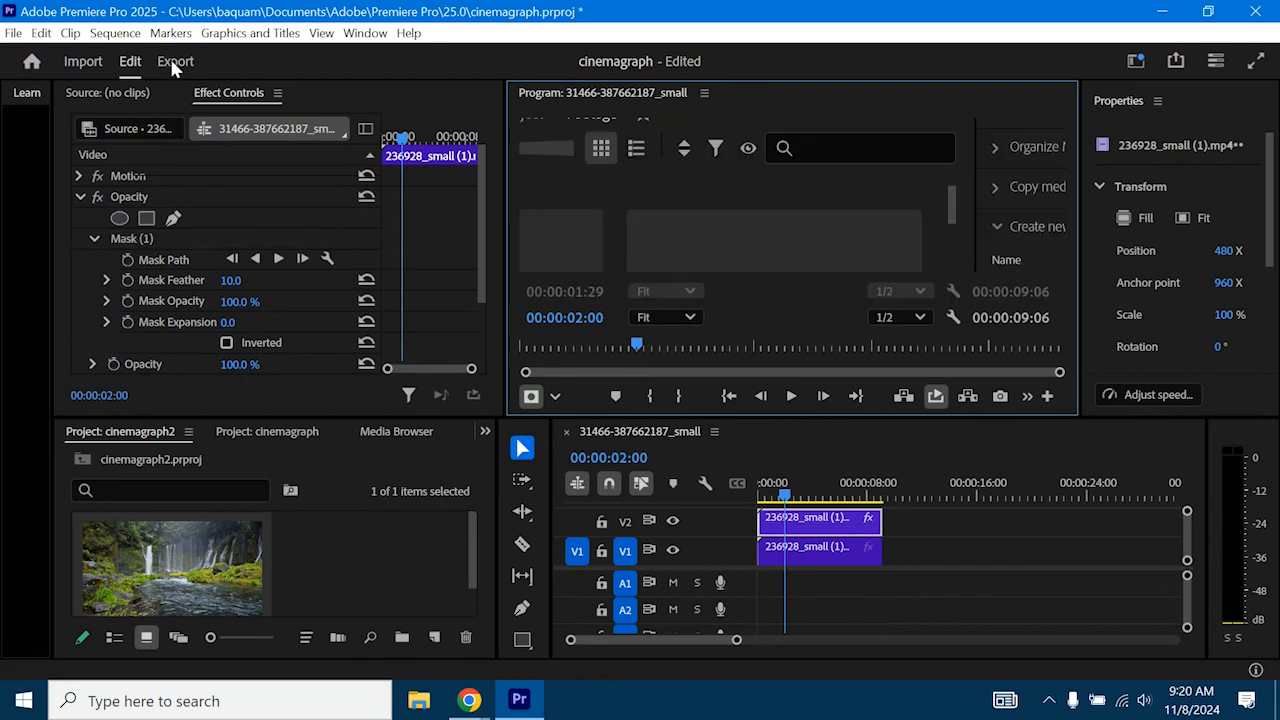
- Start a media file export, name it waterfall and choose the Downloads folder as its location
click(175, 66)
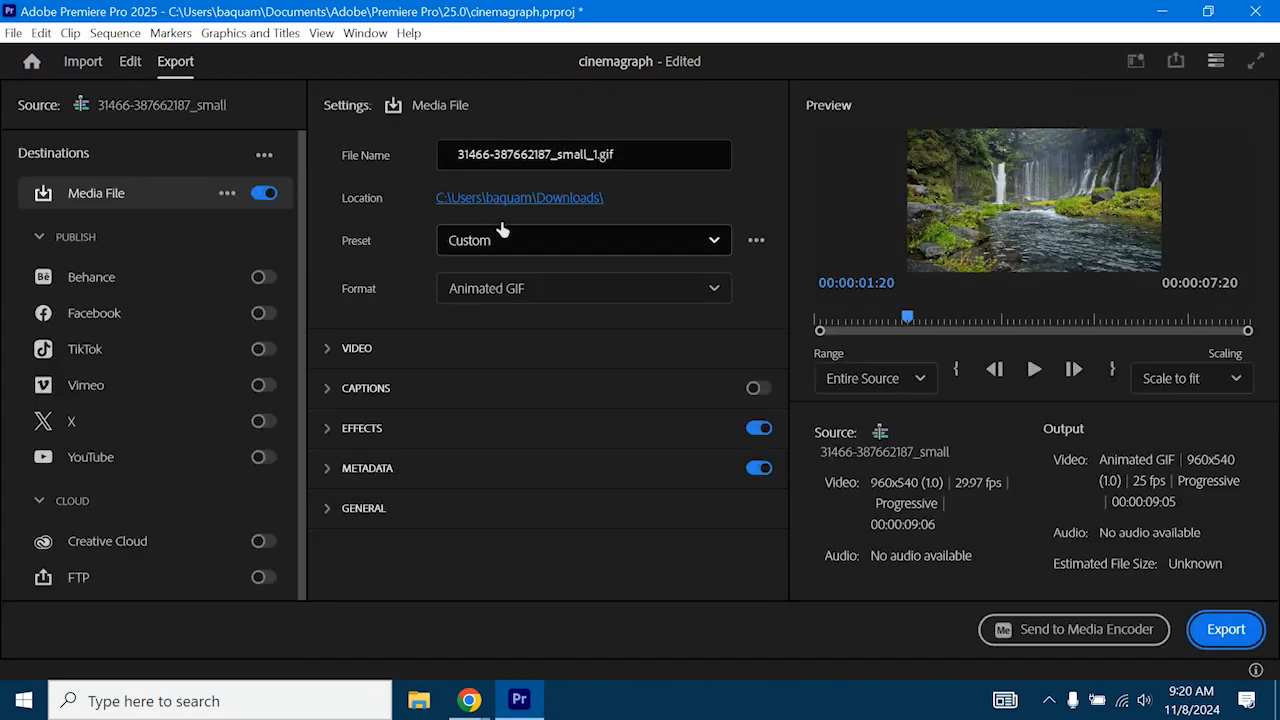
click(620, 154)
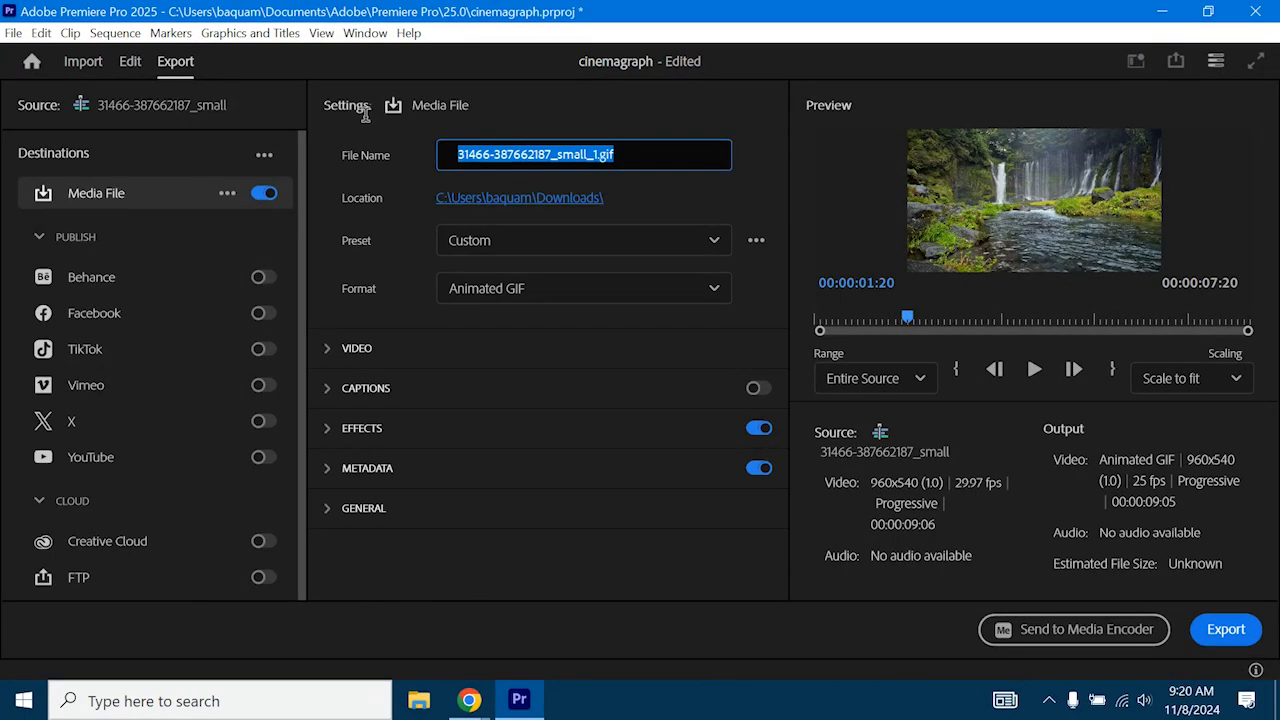
text(waterfall)
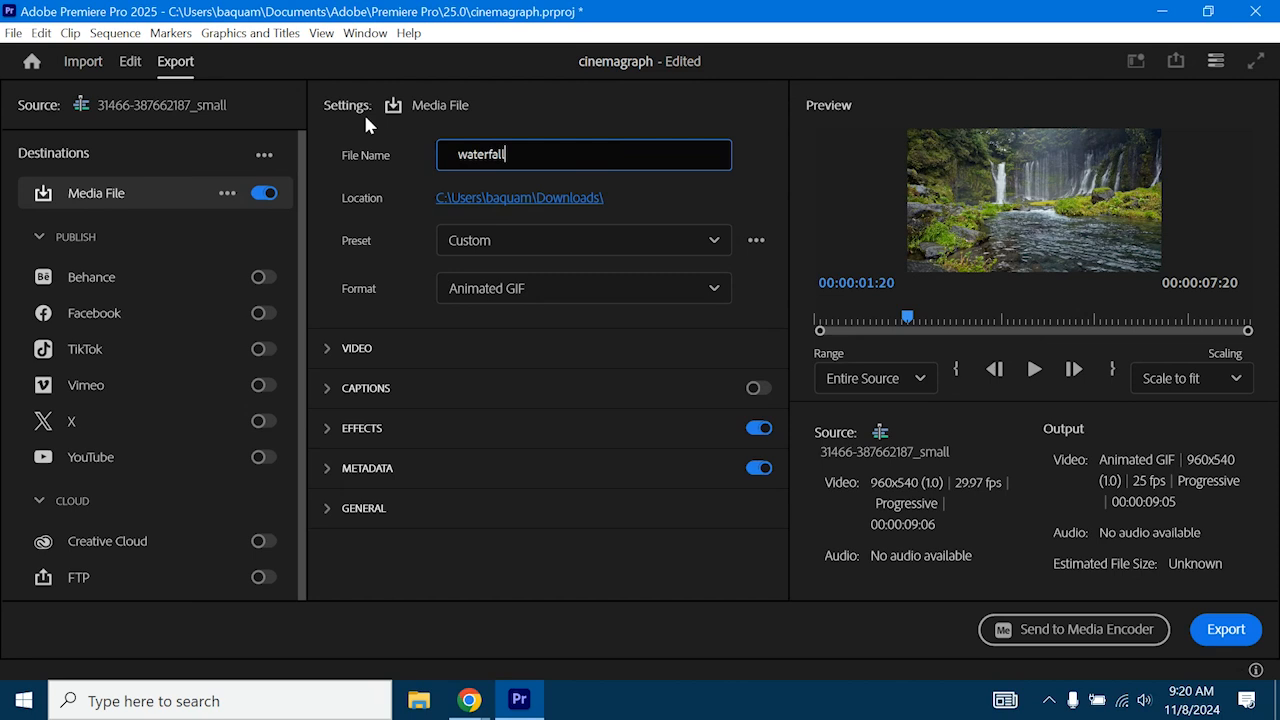
click(570, 197)
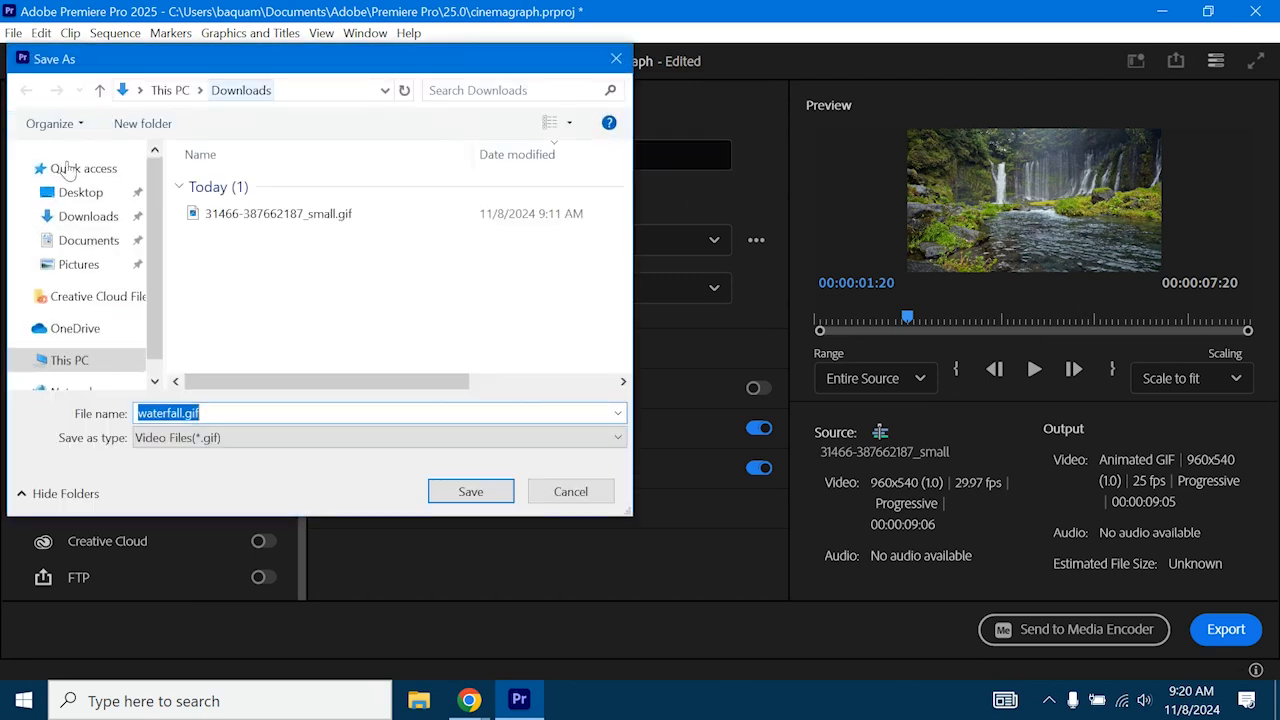
click(55, 218)
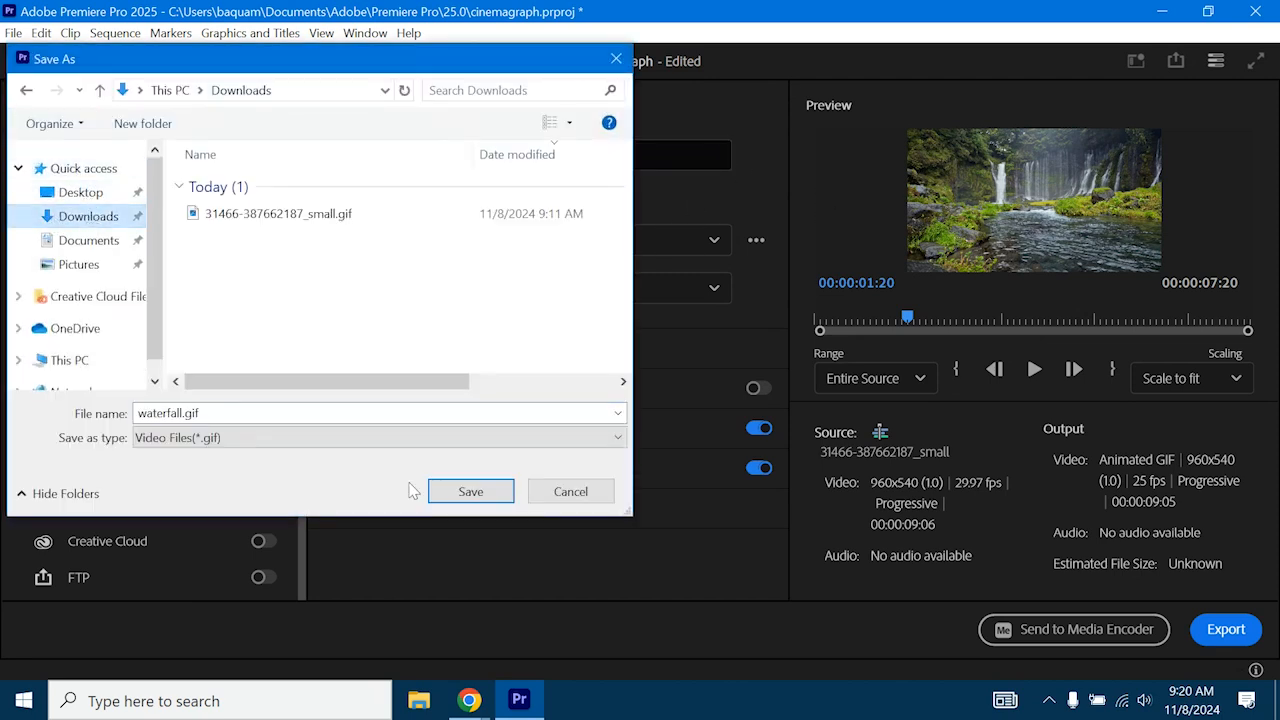
click(474, 491)
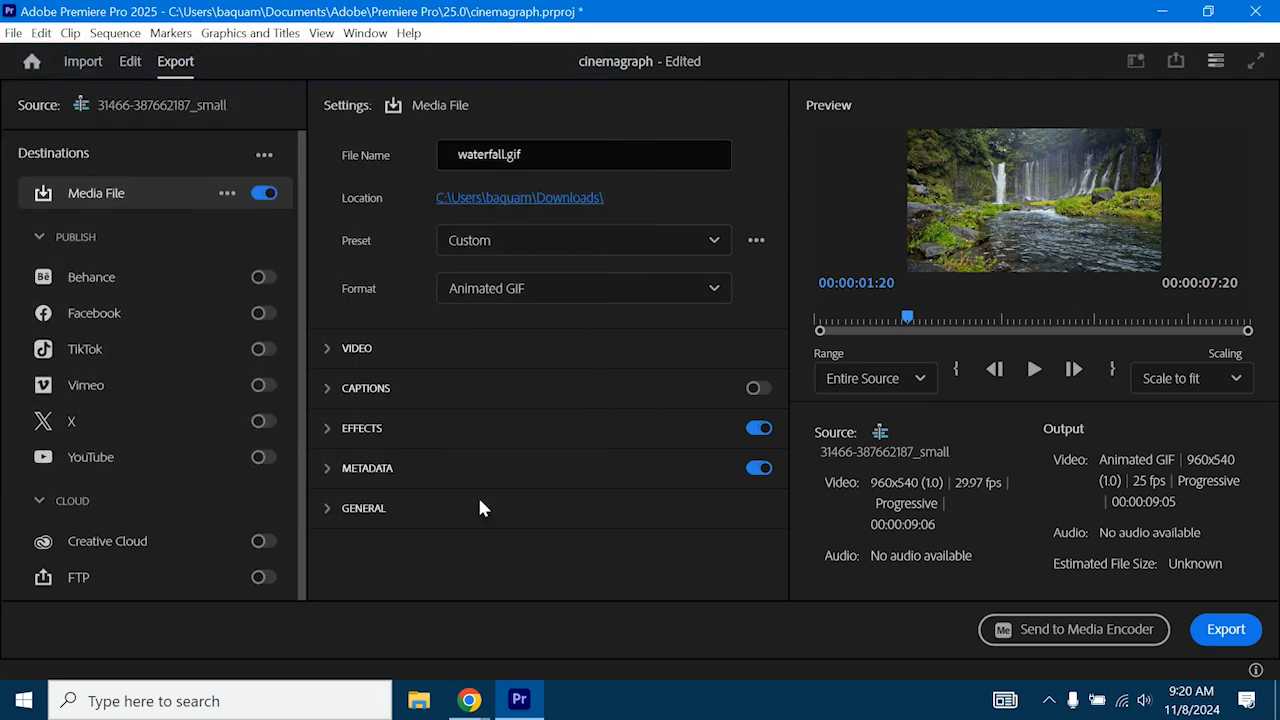
- Set the export format to H.264 and export the waterfall video
click(495, 292)
scroll(523, 487, down, 3)
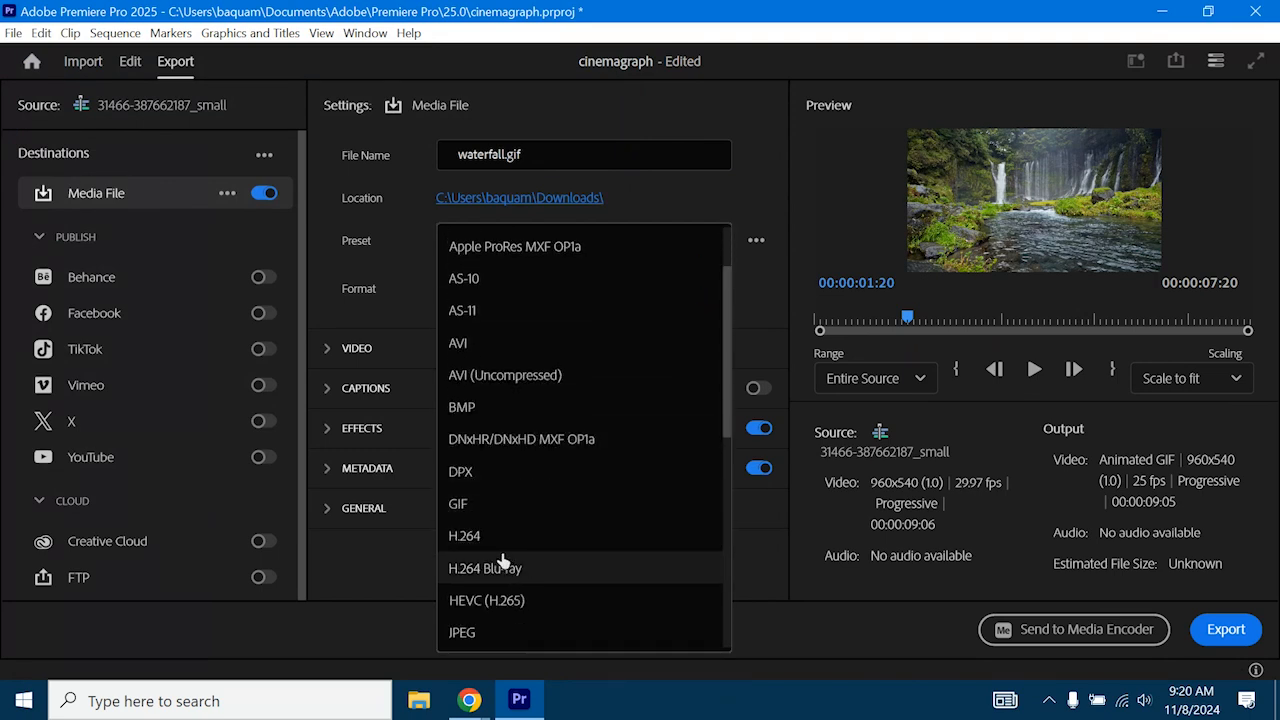
key(Escape)
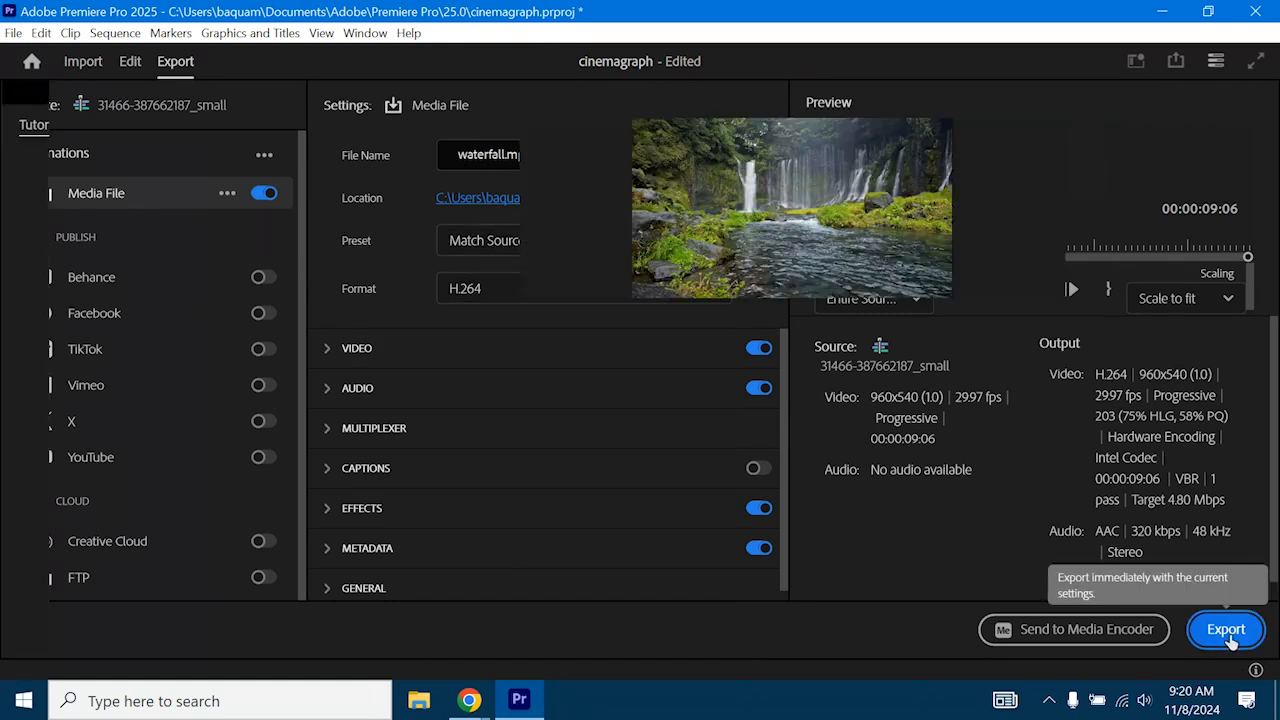
click(1229, 637)
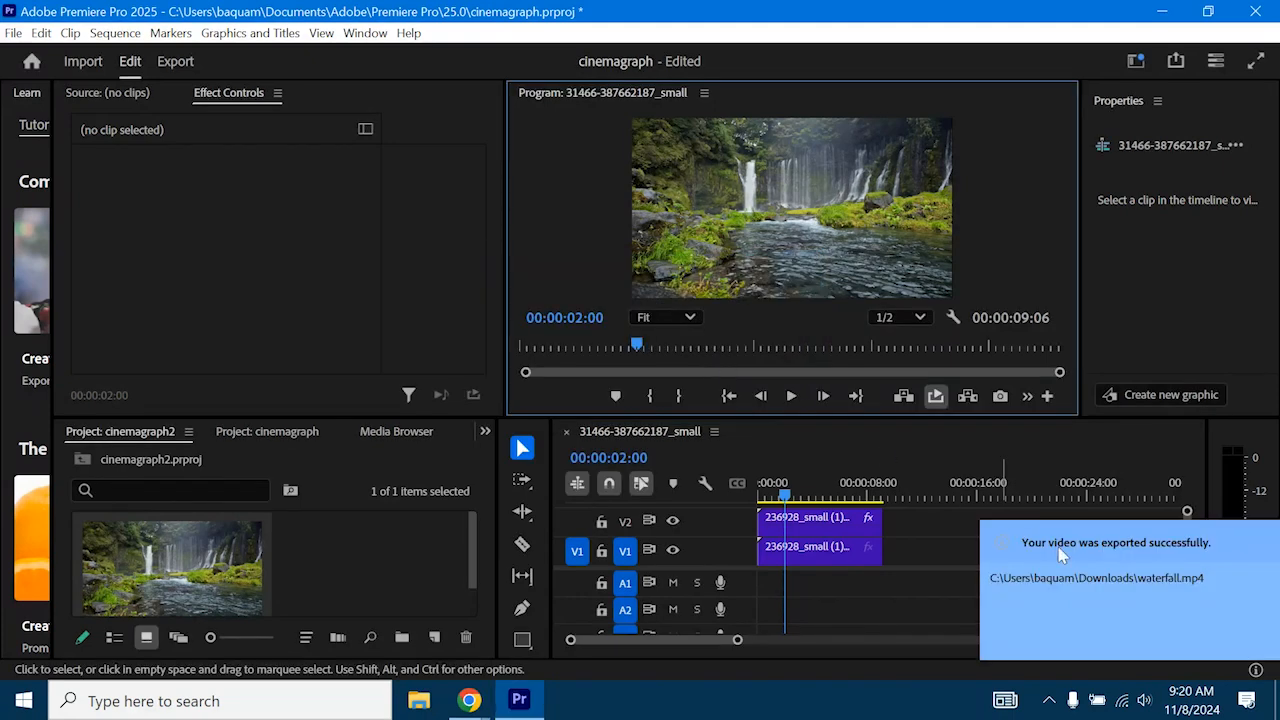
- Delete both clips from the timeline and import the exported waterfall.mp4 into the project
drag(883, 575, 800, 533)
key(Delete)
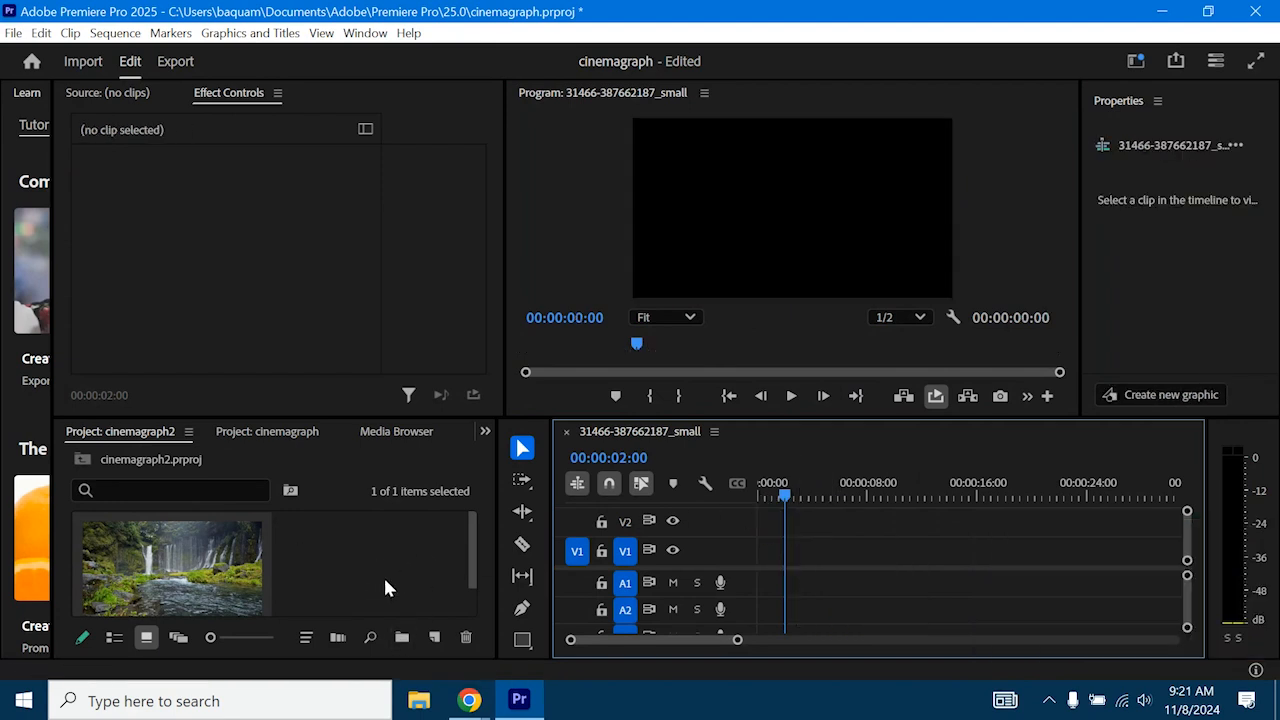
click(349, 542)
double_click(349, 542)
click(274, 218)
double_click(274, 216)
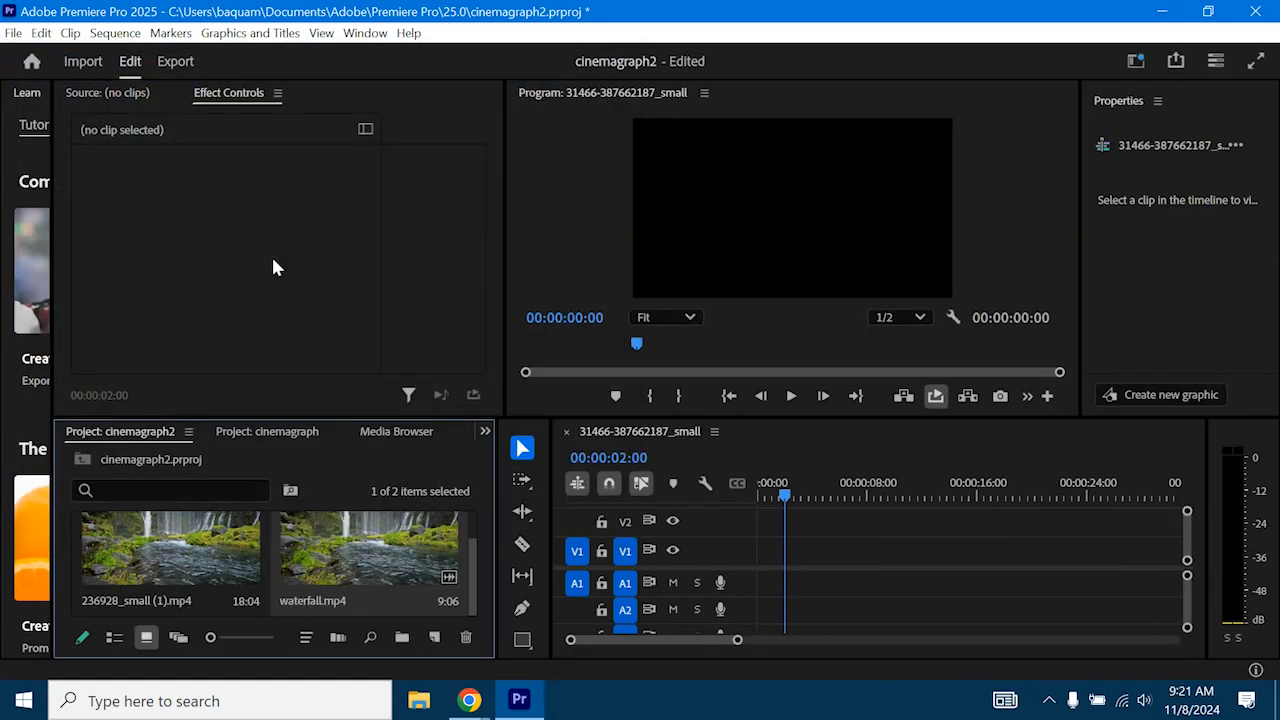
- Place waterfall.mp4 at the start of track V1 and cut it at 00:00:04:13
drag(337, 561, 765, 550)
drag(786, 495, 820, 482)
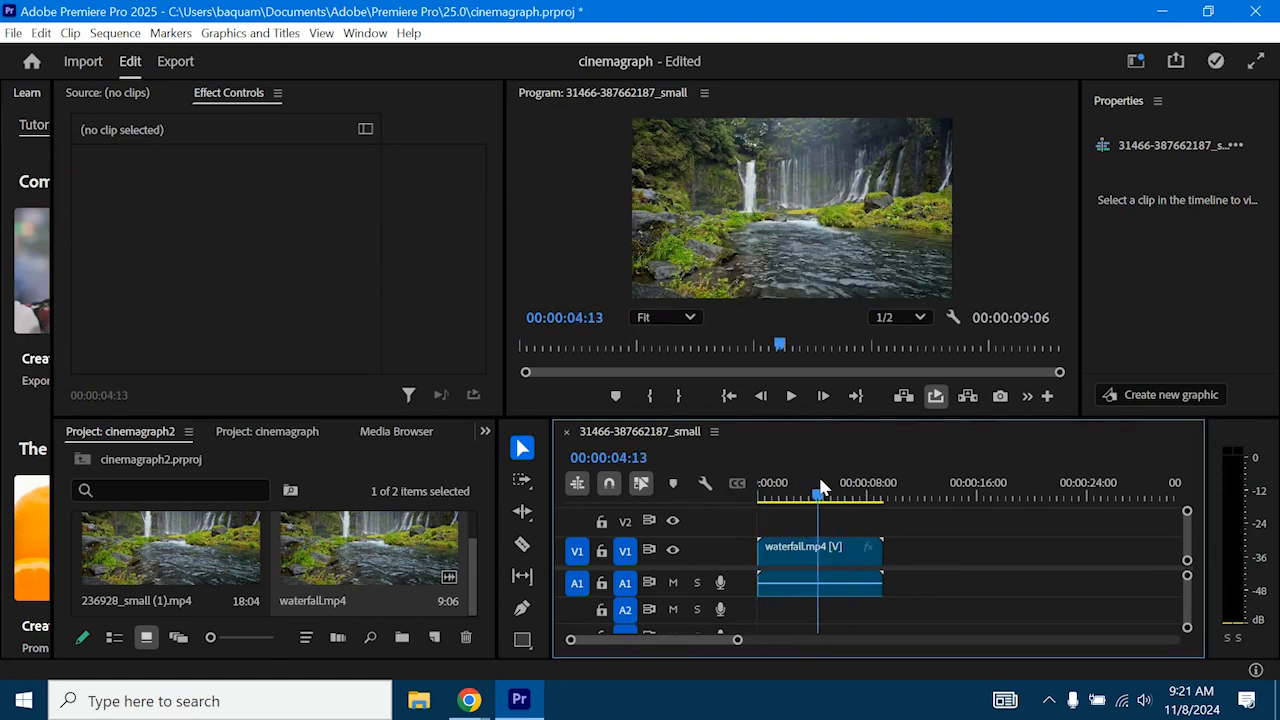
click(522, 543)
click(820, 547)
click(522, 449)
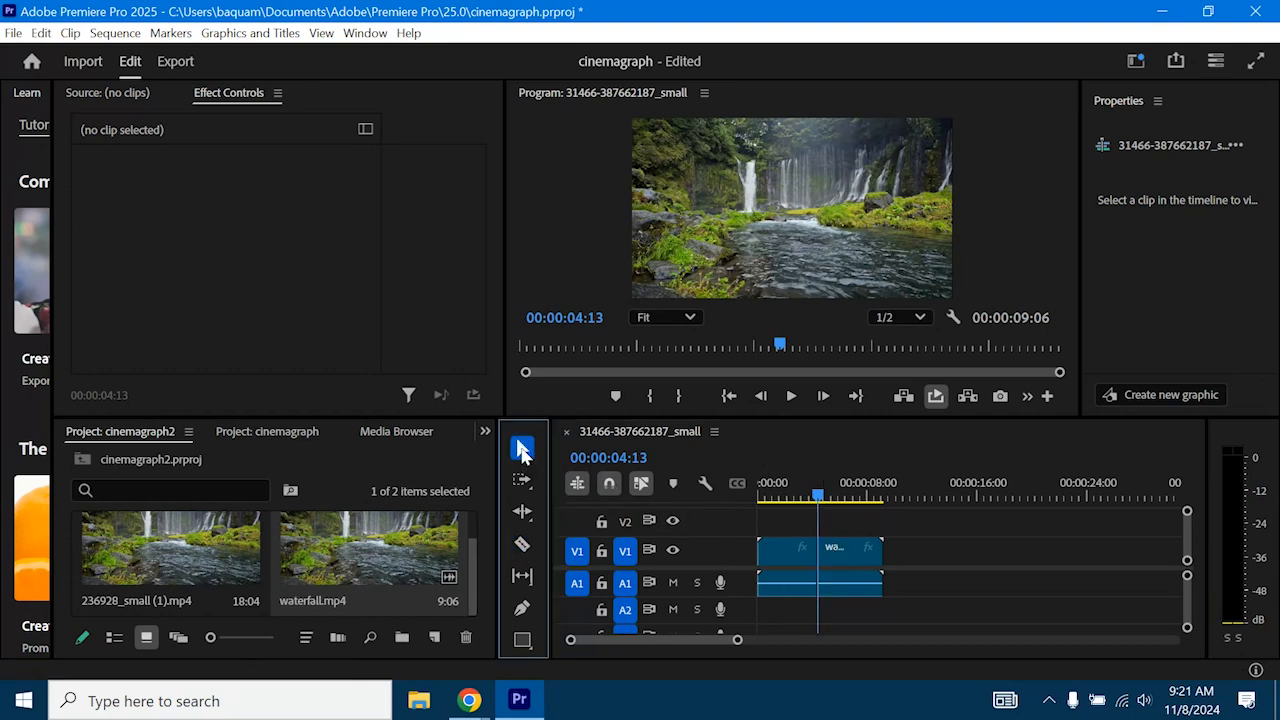
- Swap the two halves of the waterfall.mp4 clip so the second half comes first and both parts meet
click(855, 551)
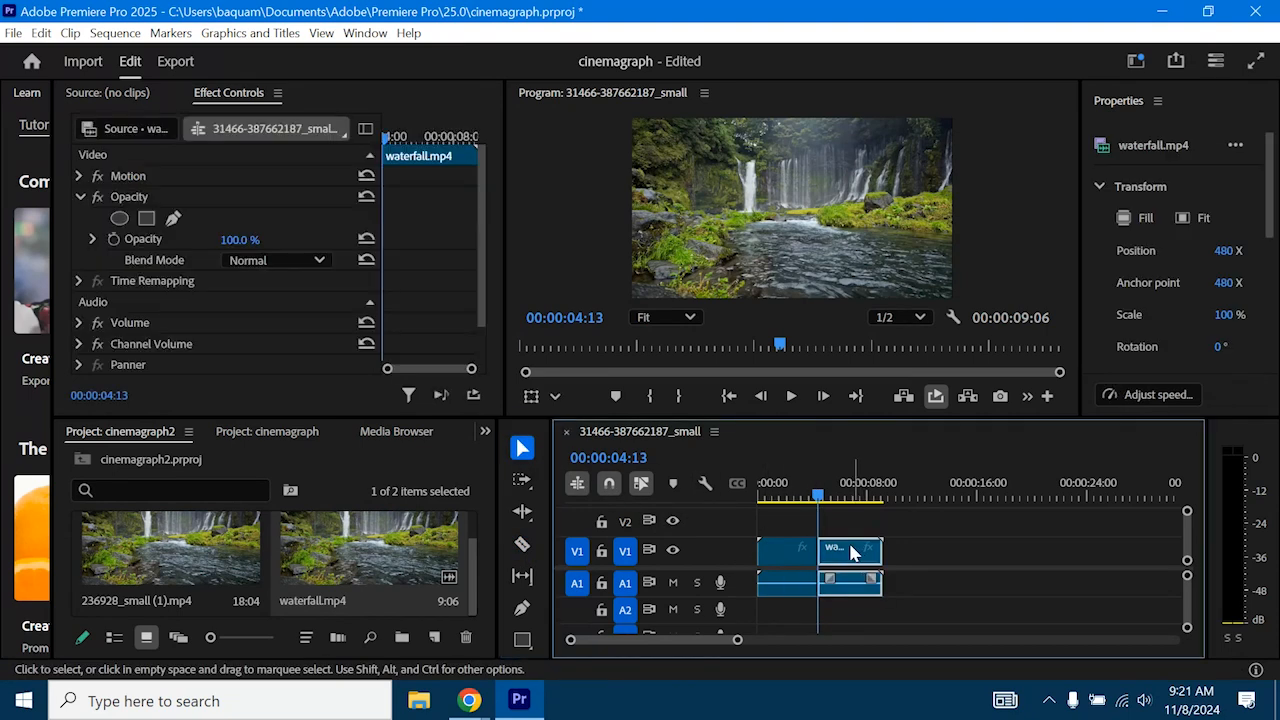
drag(852, 551, 1000, 552)
click(780, 556)
drag(780, 557, 890, 556)
drag(985, 555, 782, 555)
drag(912, 556, 866, 556)
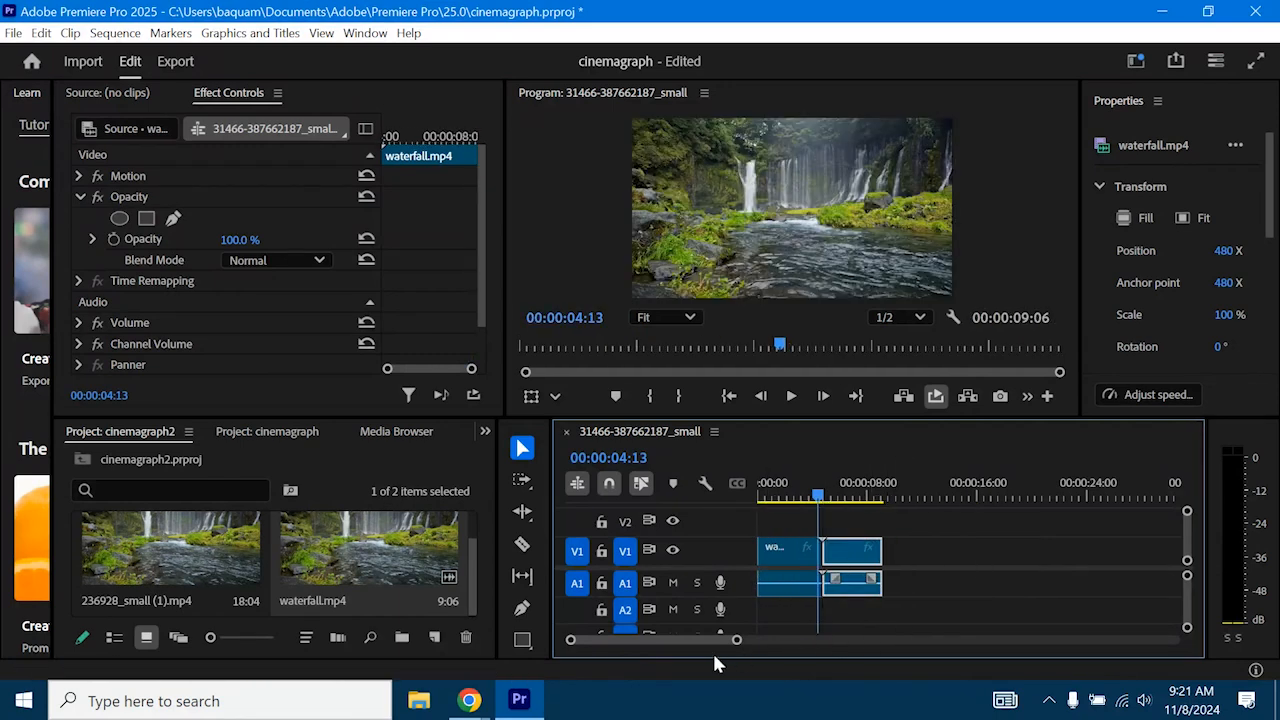
- Play the sequence across the cut between the two swapped clips from about 00:00:03:22 to check the join
drag(740, 643, 712, 645)
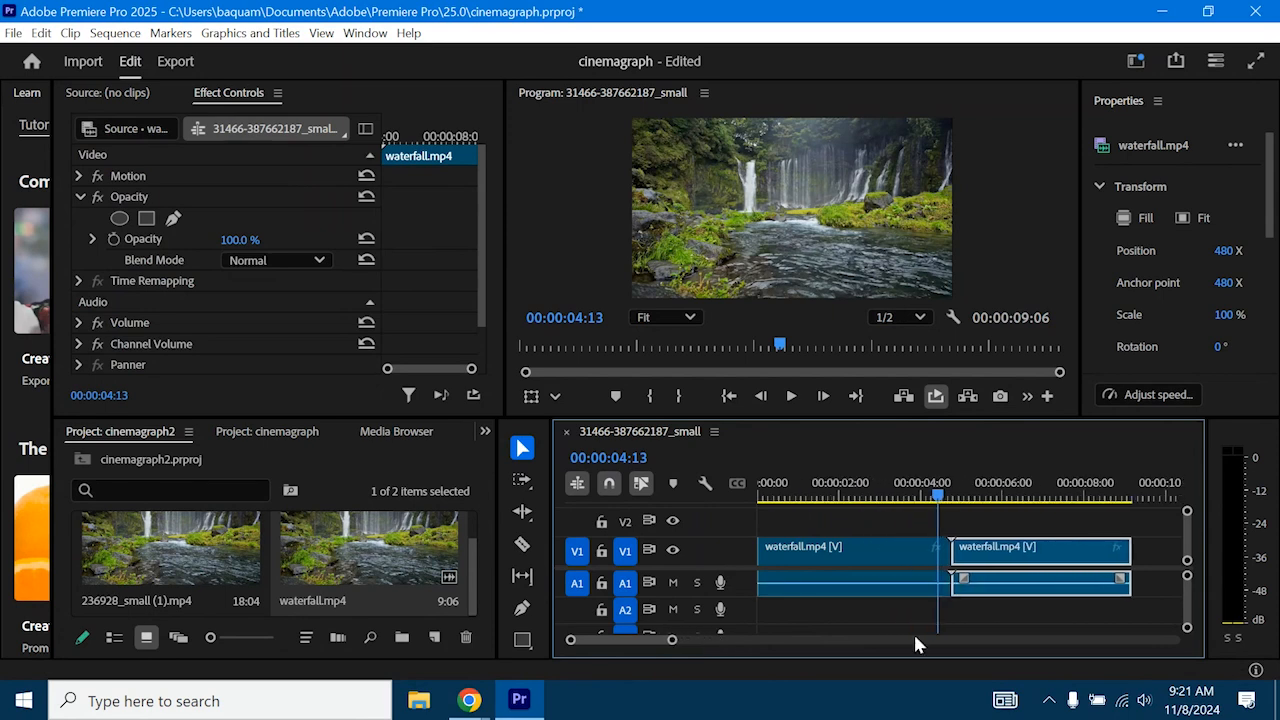
click(893, 545)
drag(870, 488, 909, 486)
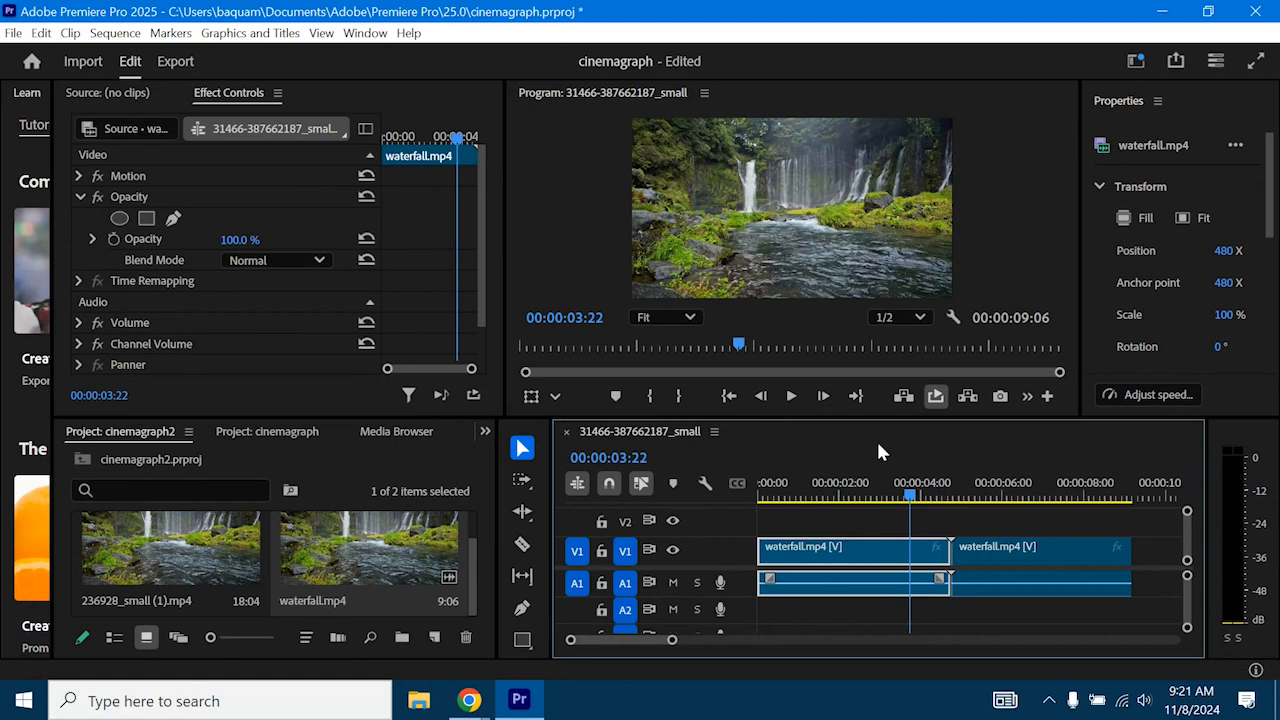
click(796, 395)
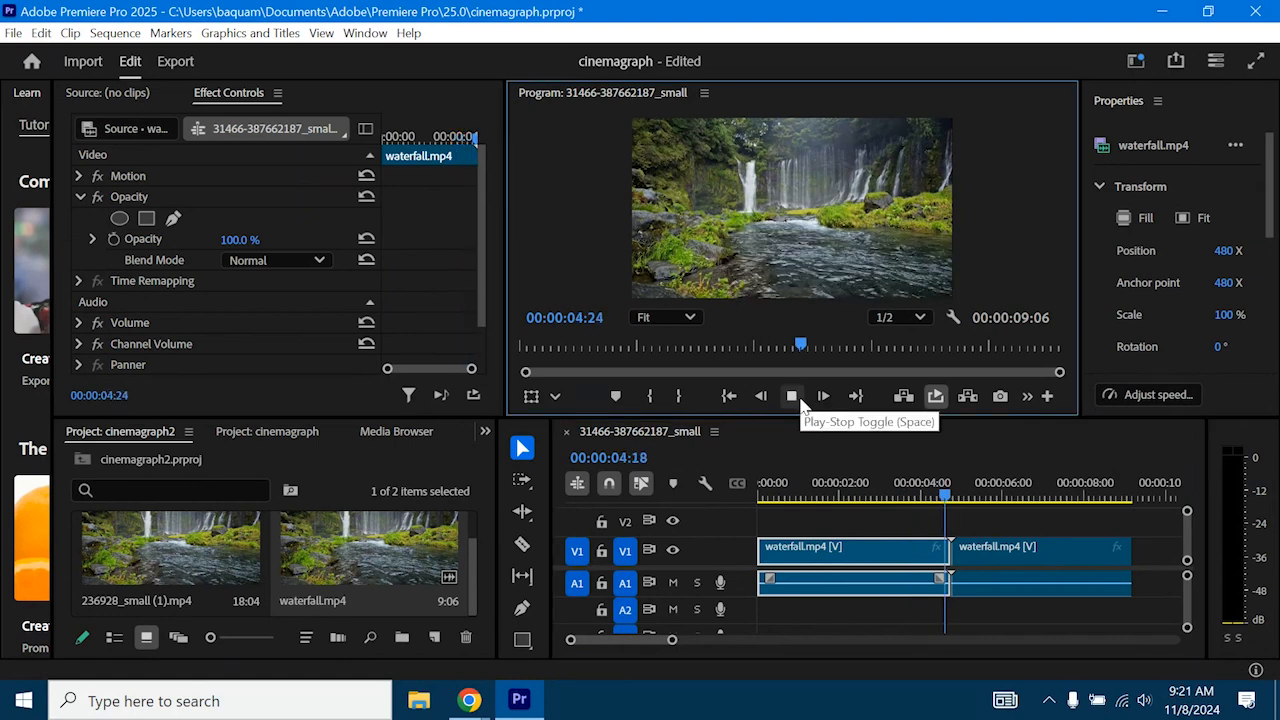
click(793, 396)
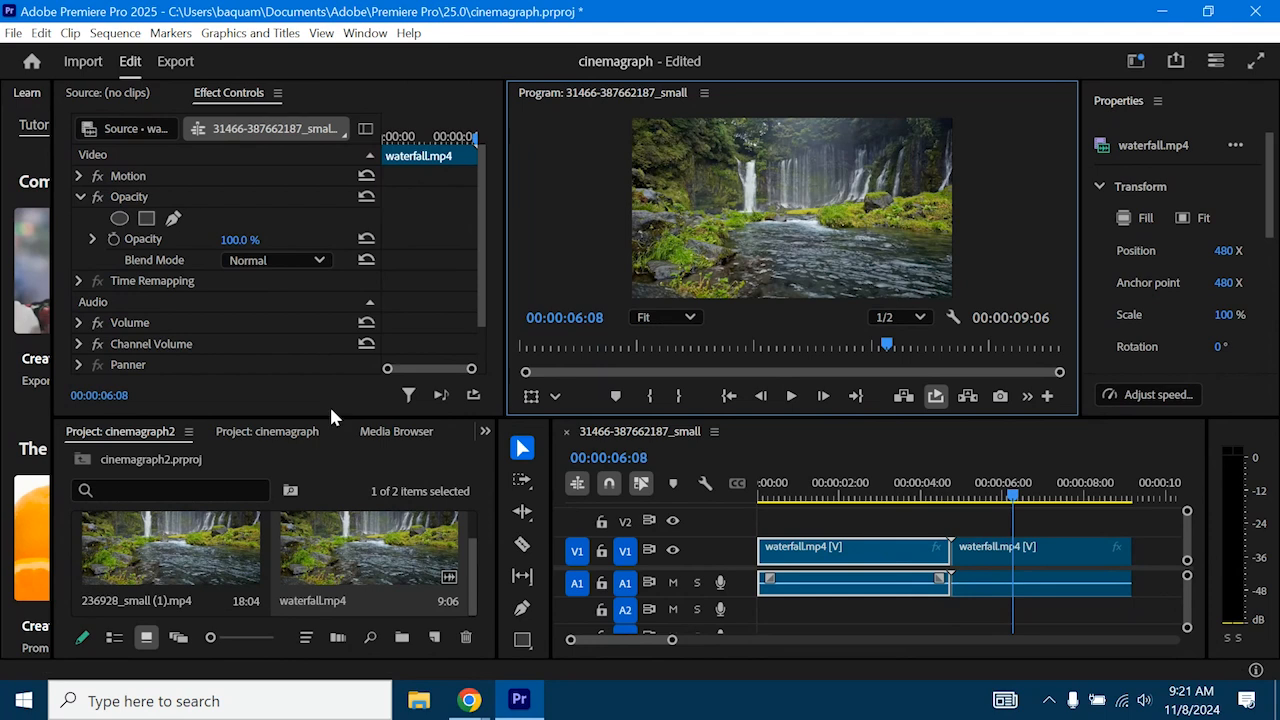
- Apply the Cross Dissolve video transition to the cut between the two waterfall.mp4 clips on V1, accepting repeated frames
click(372, 33)
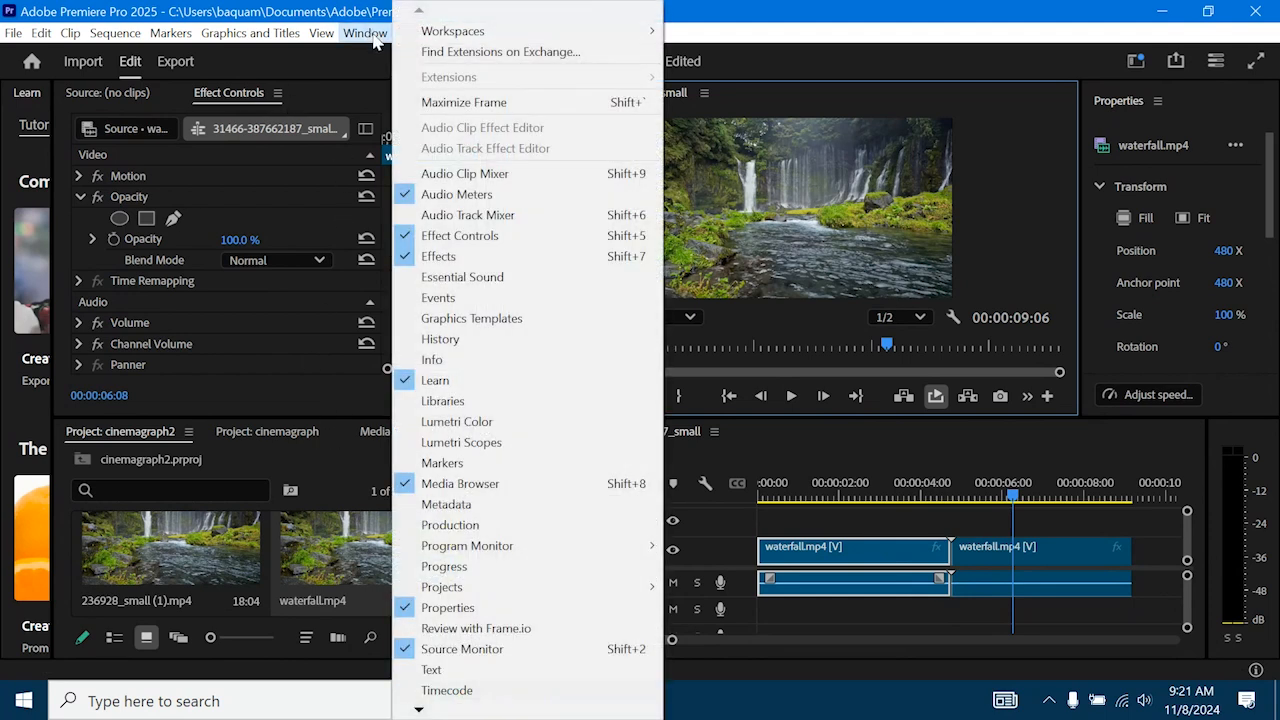
click(498, 258)
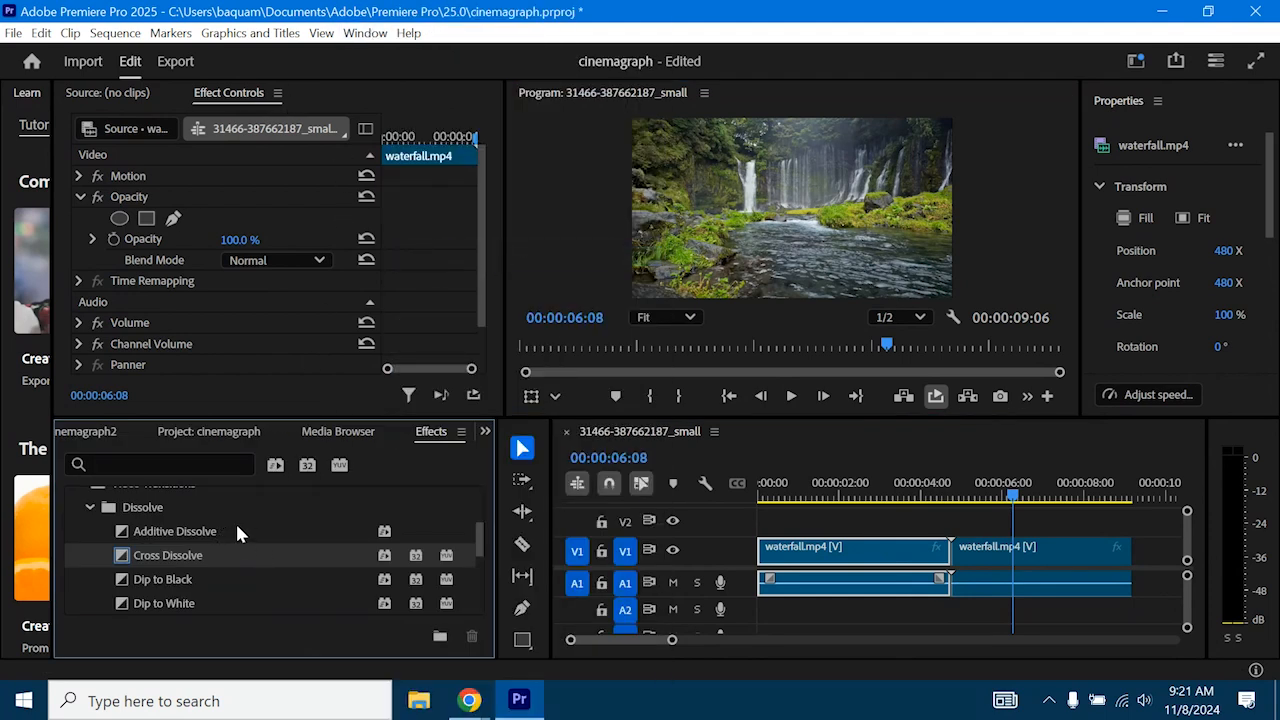
scroll(237, 531, up, 3)
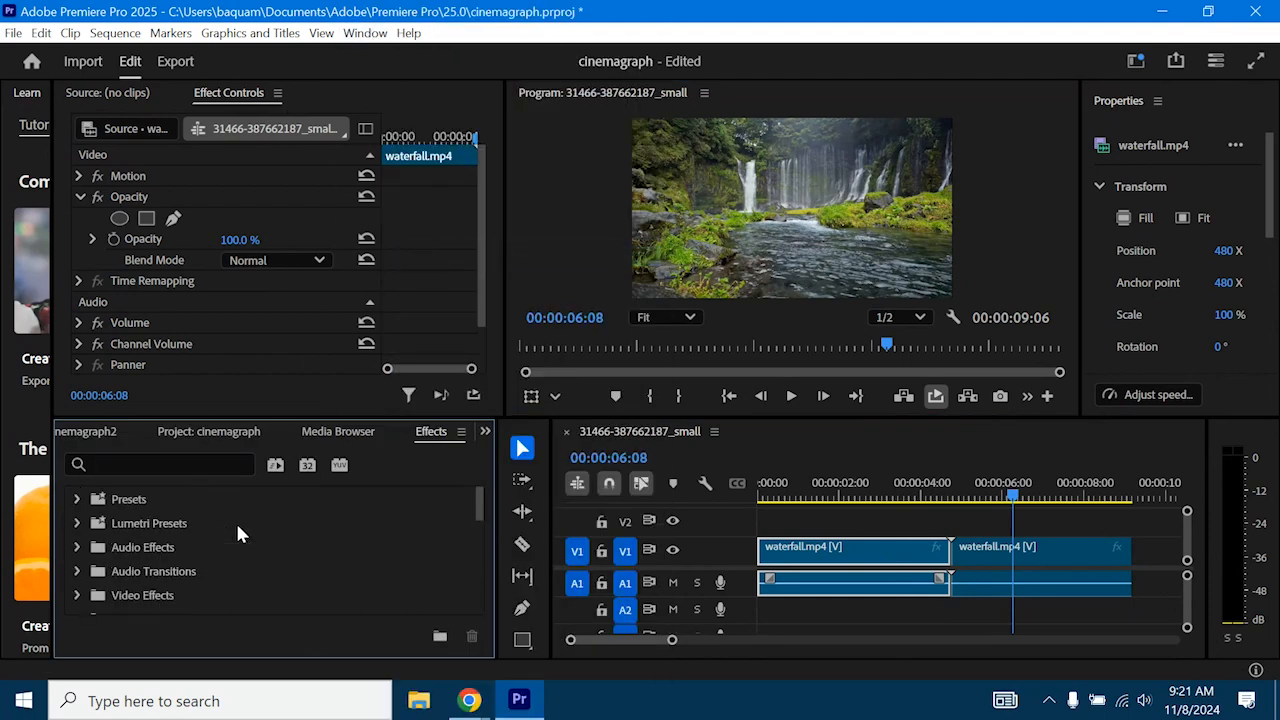
scroll(110, 560, down, 2)
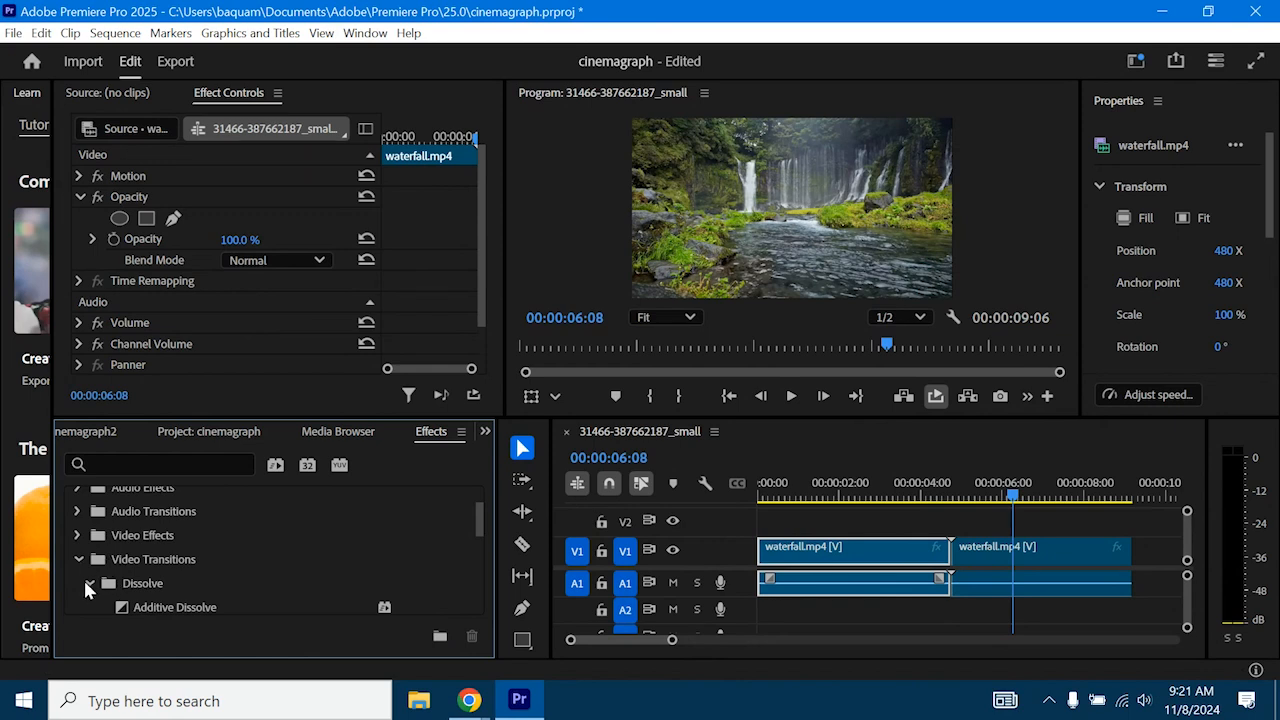
scroll(100, 575, down, 2)
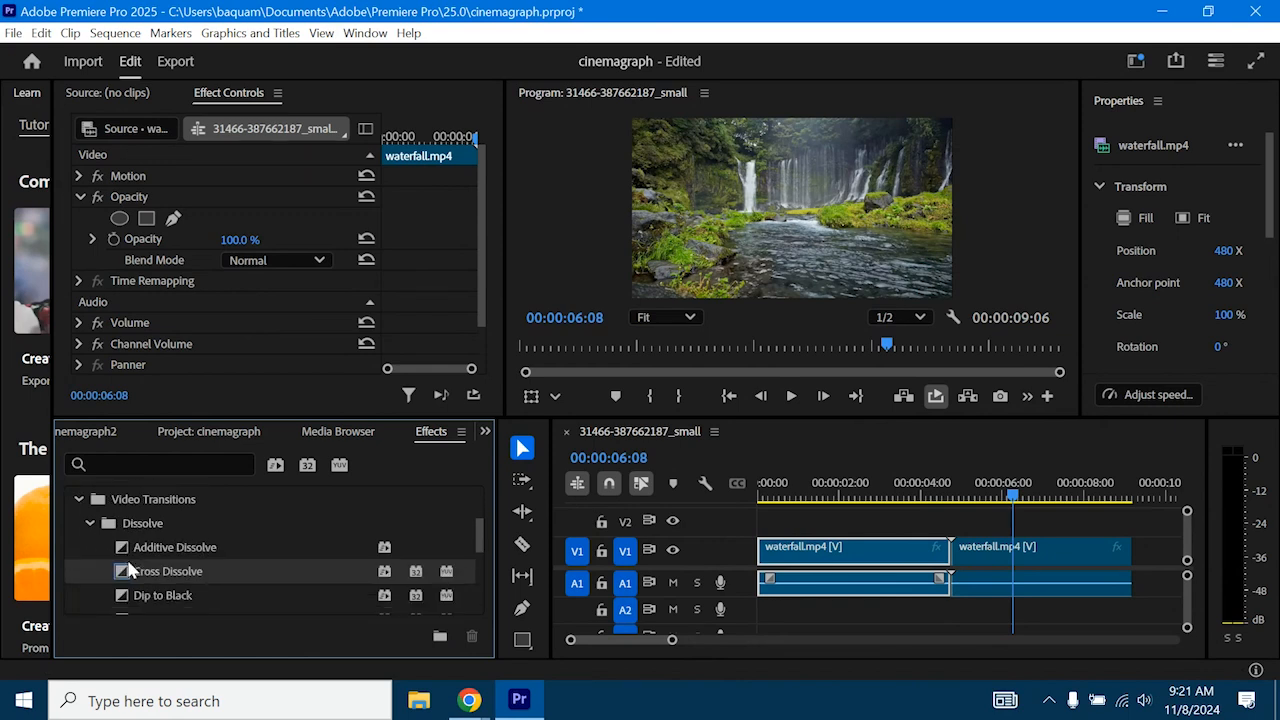
scroll(128, 570, down, 2)
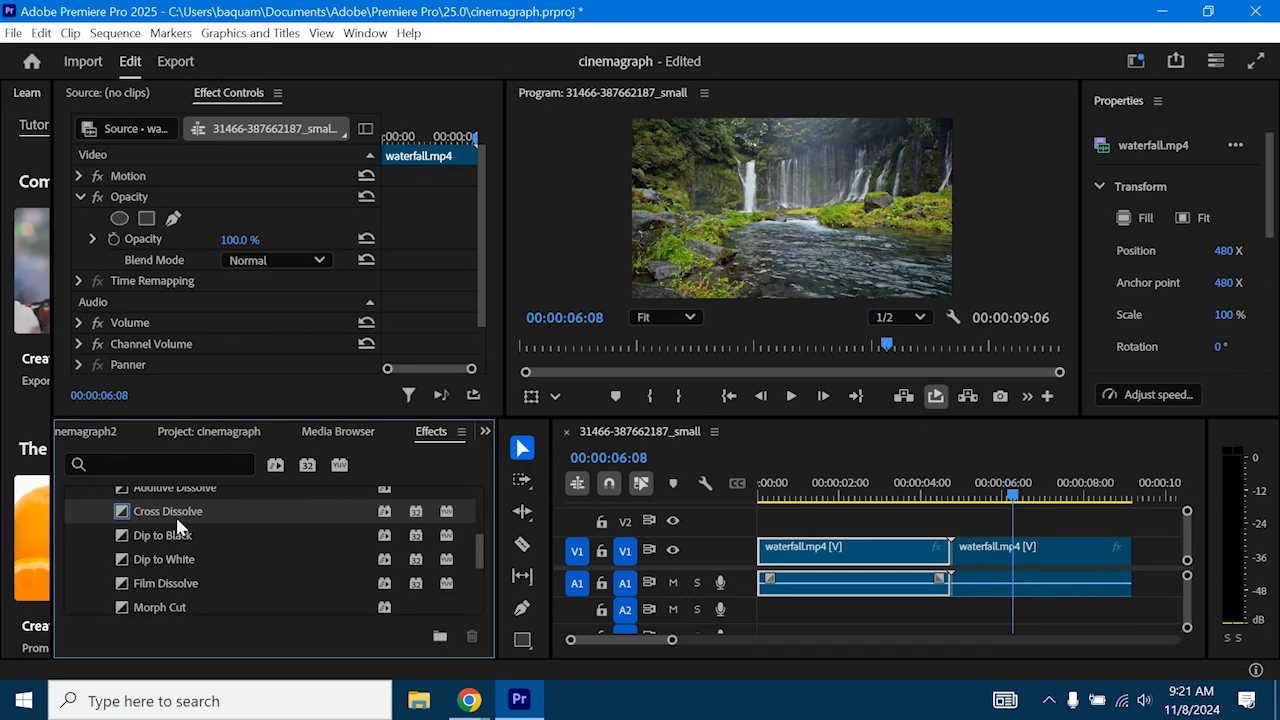
drag(178, 521, 948, 553)
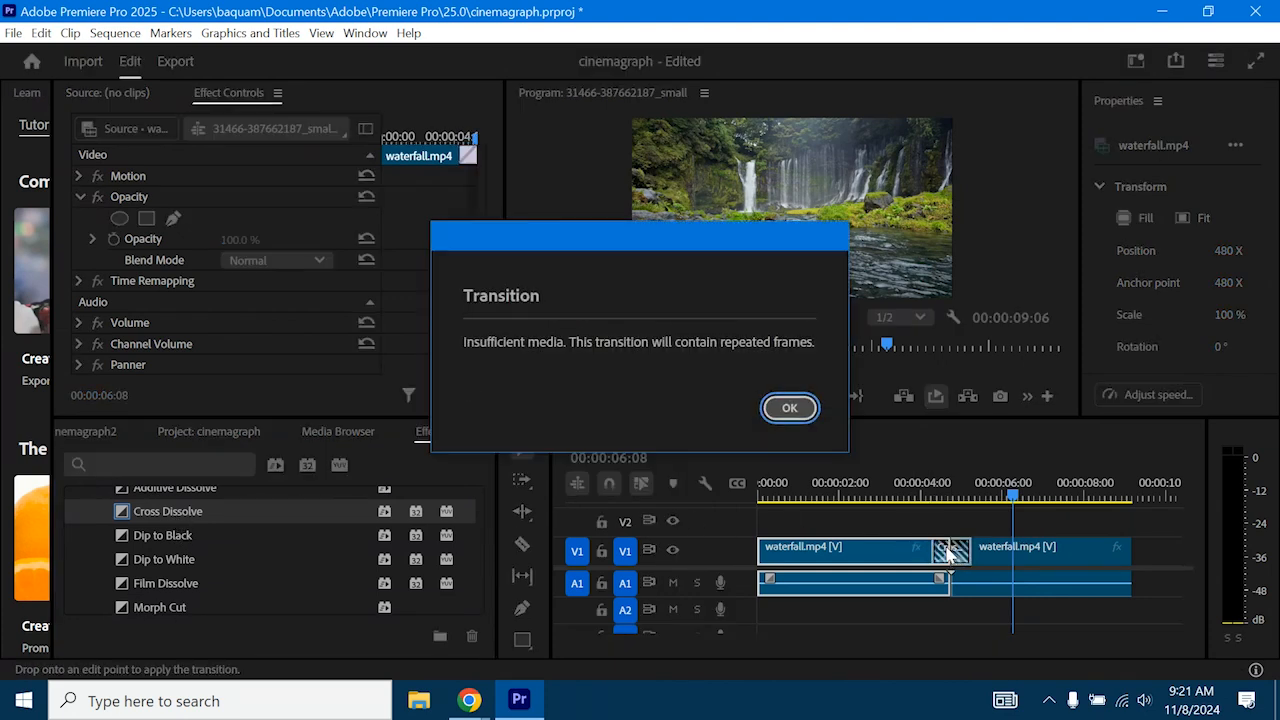
click(806, 414)
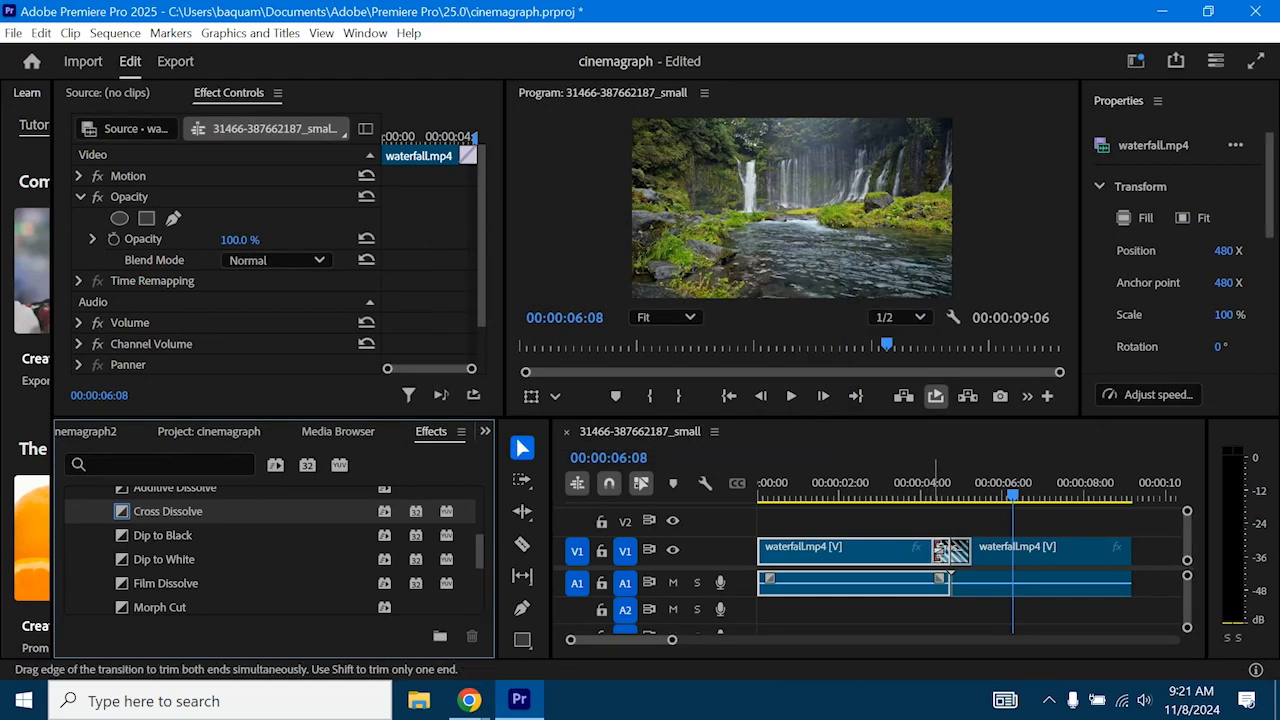
- Extend the Cross Dissolve on both sides of the cut to a duration of 00:00:04:26
drag(669, 643, 647, 641)
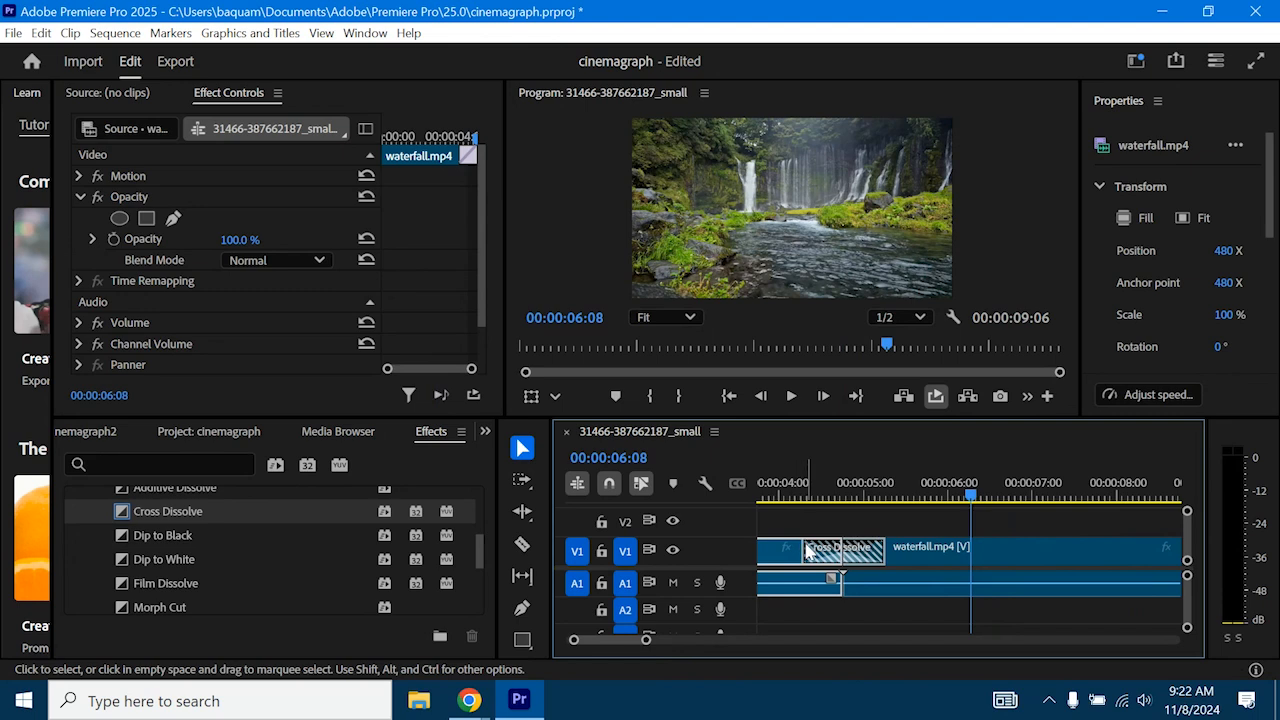
drag(886, 549, 1050, 548)
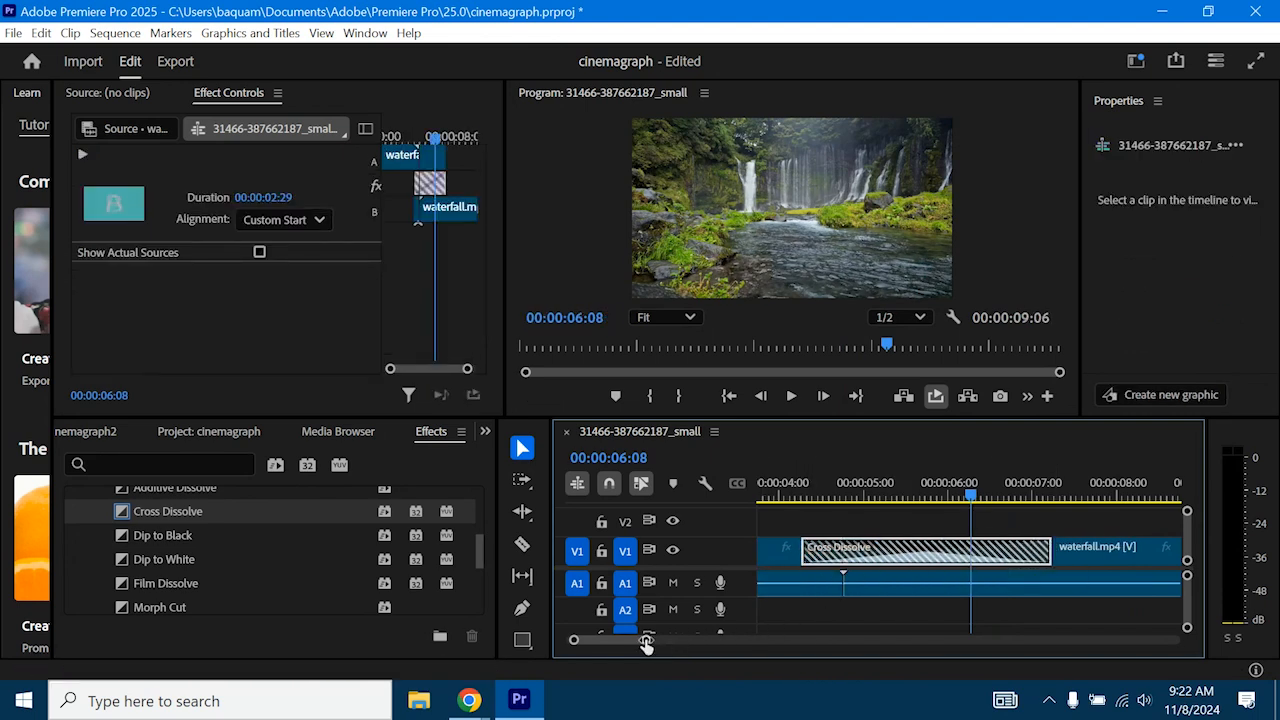
drag(647, 643, 678, 641)
drag(900, 553, 831, 555)
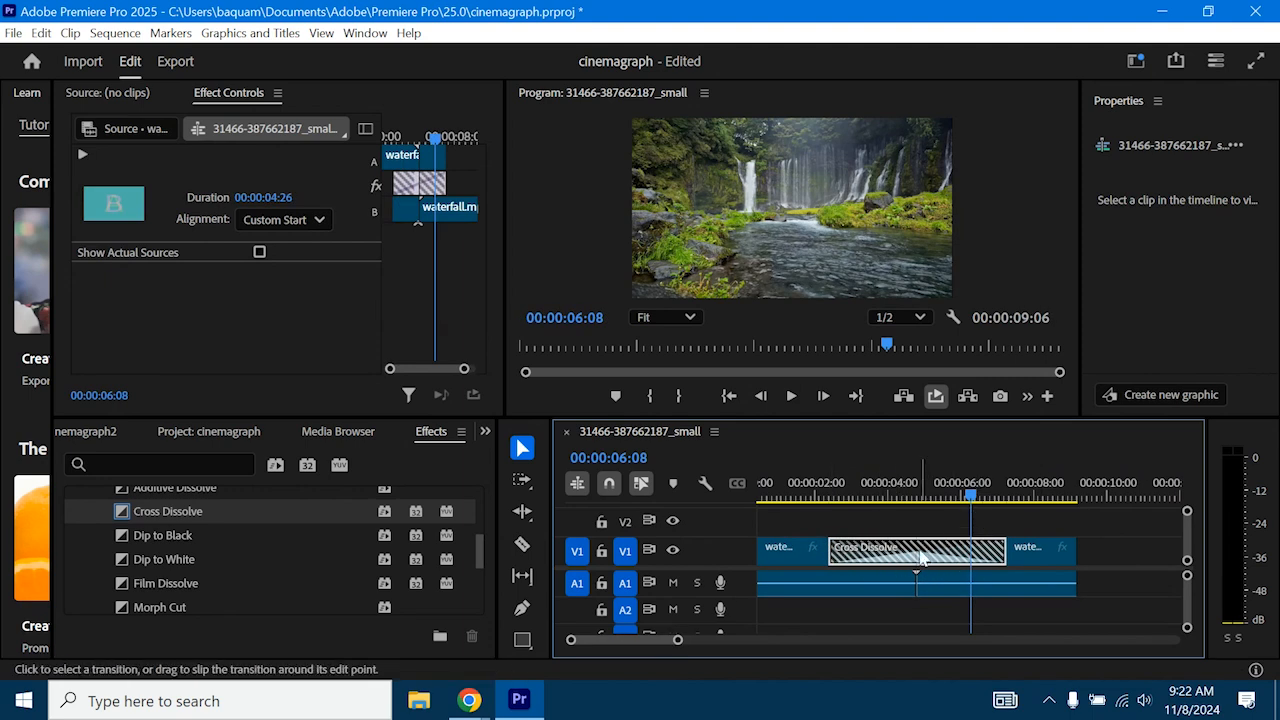
- Play the sequence from 00:00:00:00 to check the opening of the blended waterfall loop
drag(970, 494, 734, 500)
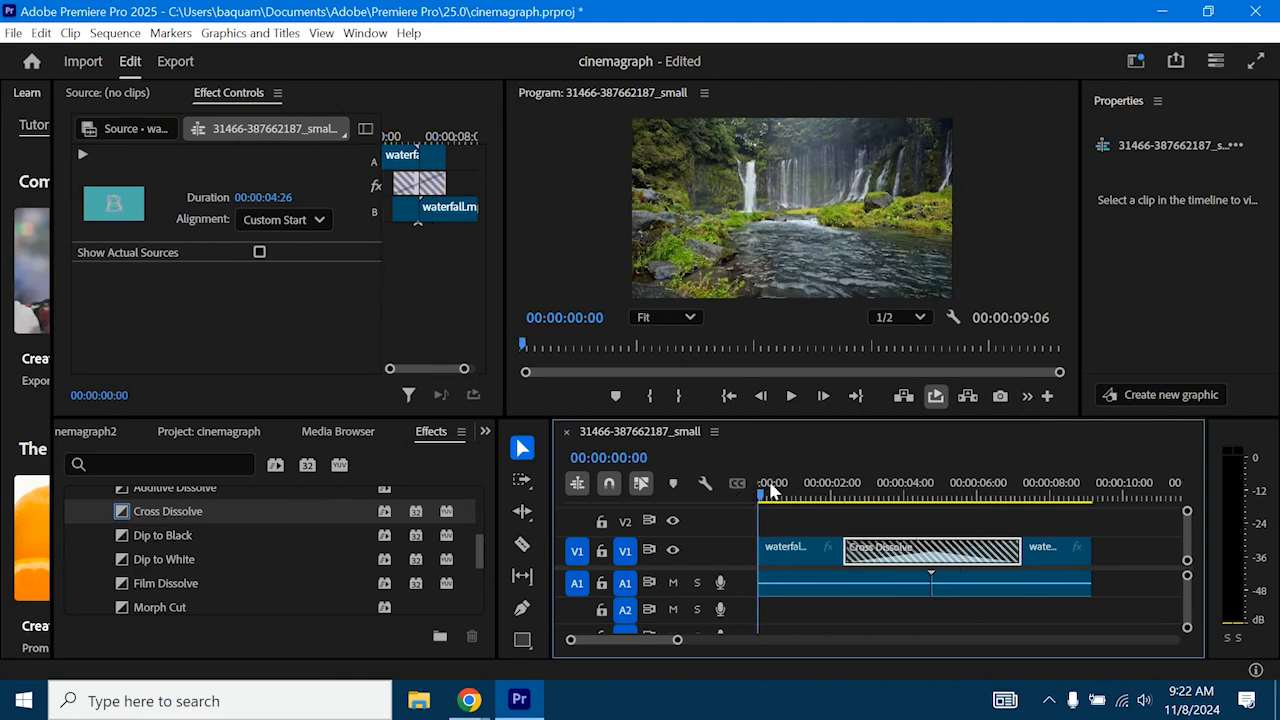
click(791, 397)
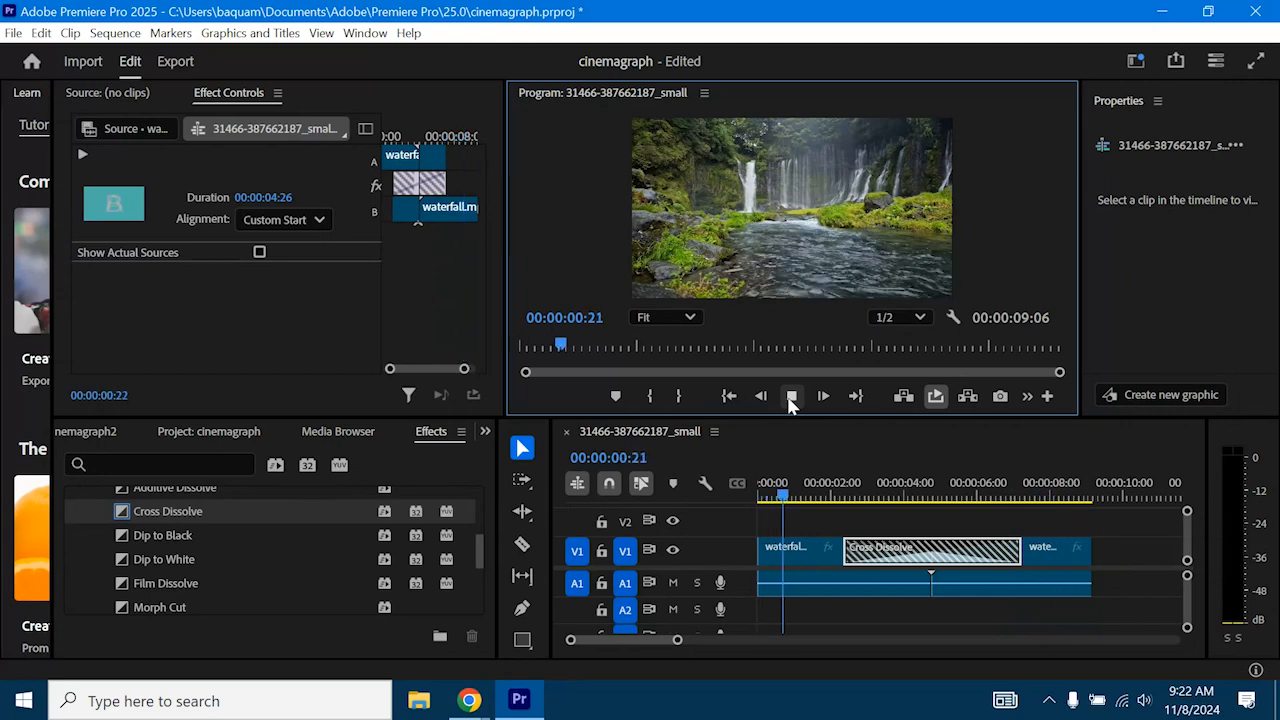
click(791, 397)
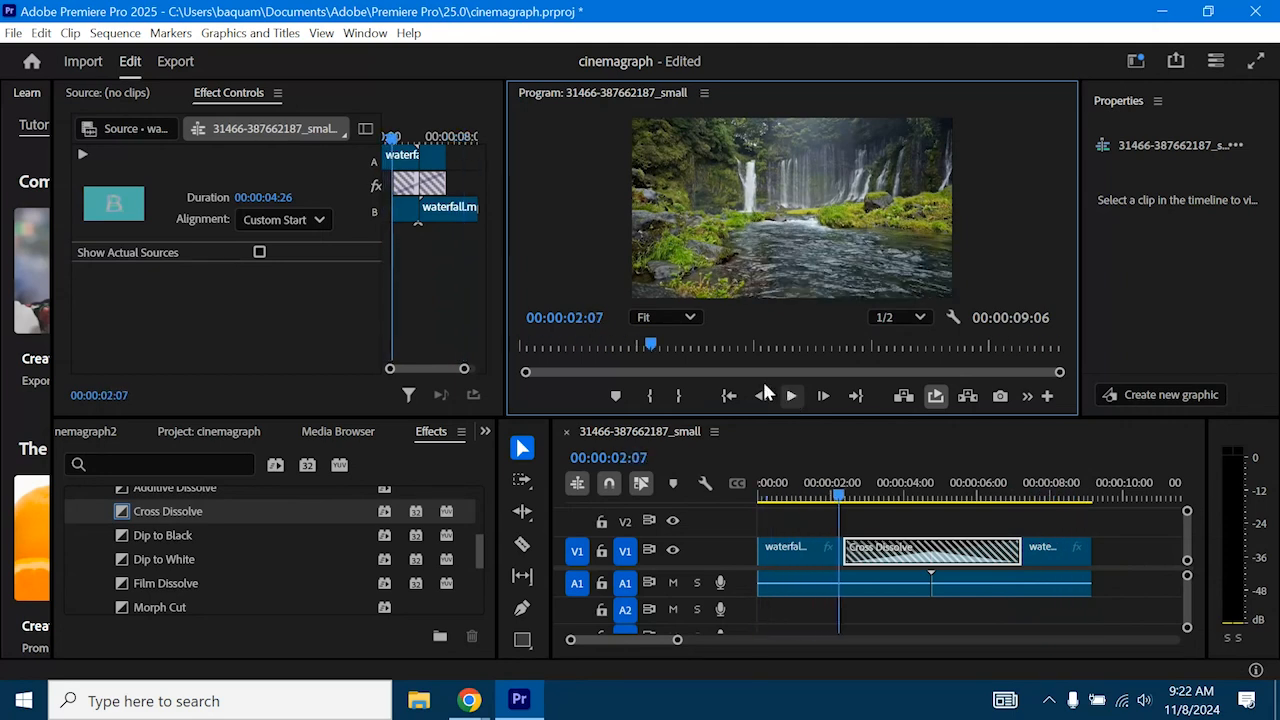
- Open the export settings for the sequence and name the output file waterfall2
click(168, 68)
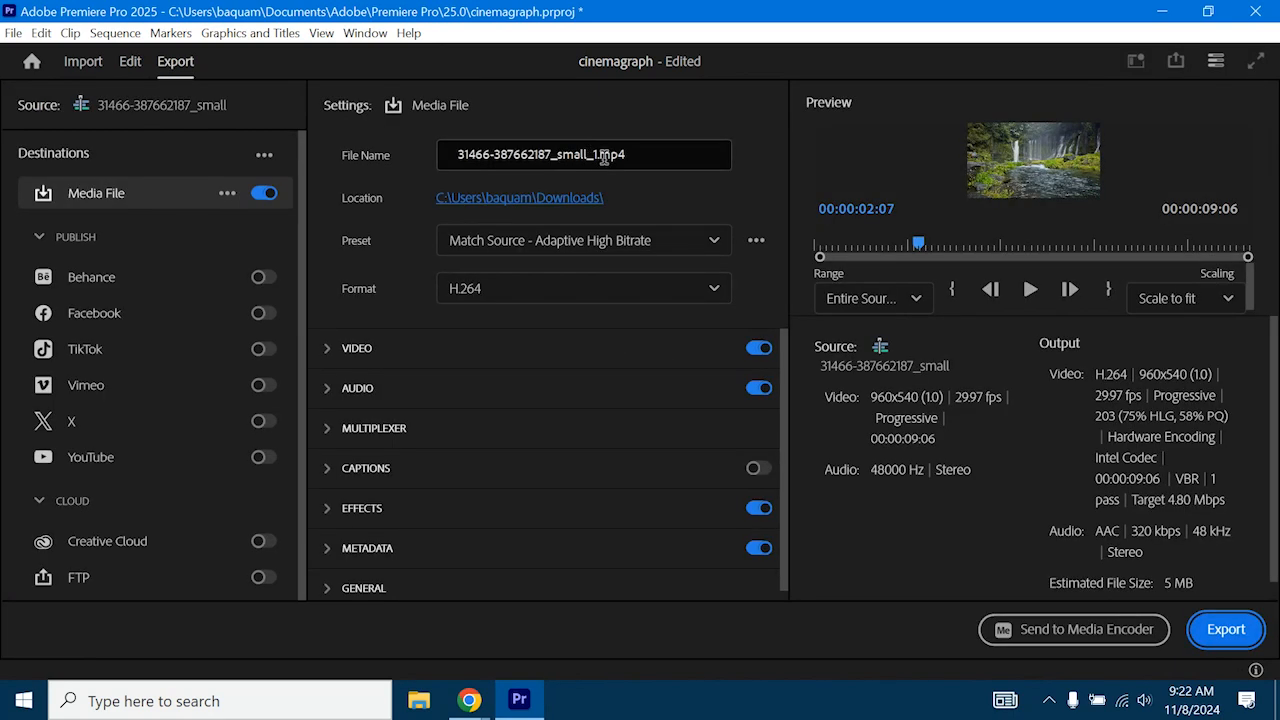
click(645, 157)
text(waterfall)
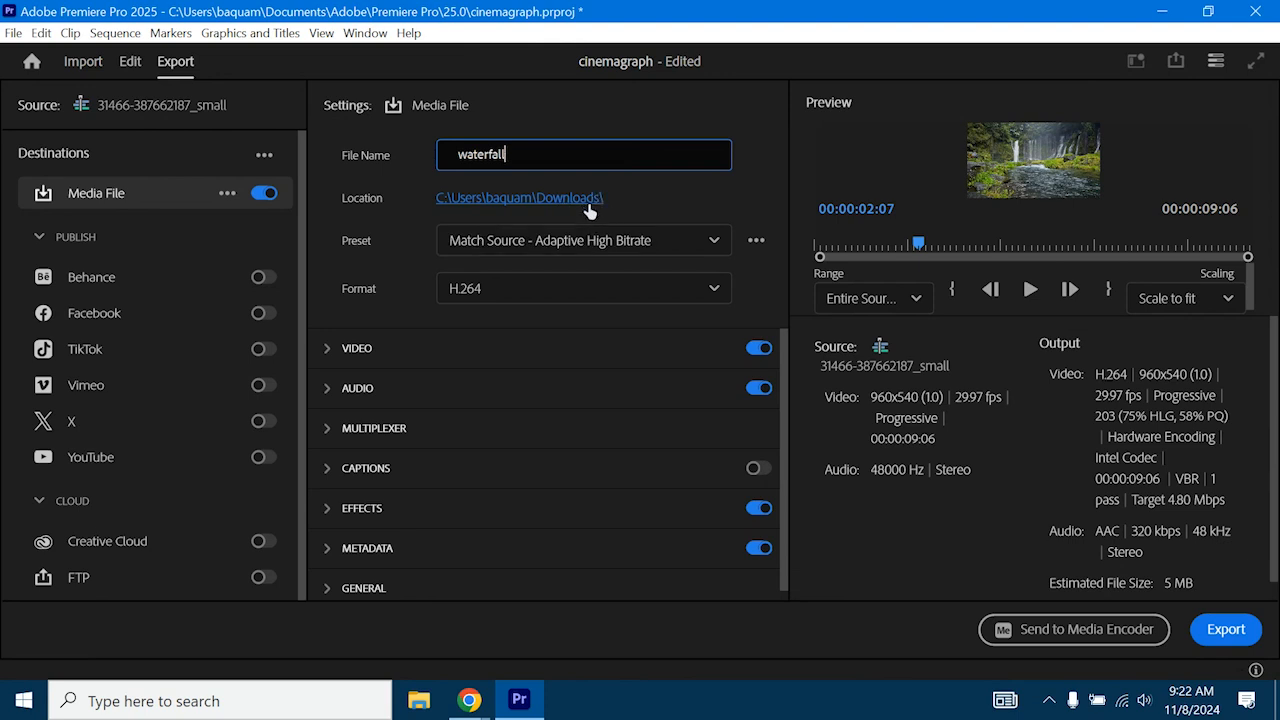
key(Return)
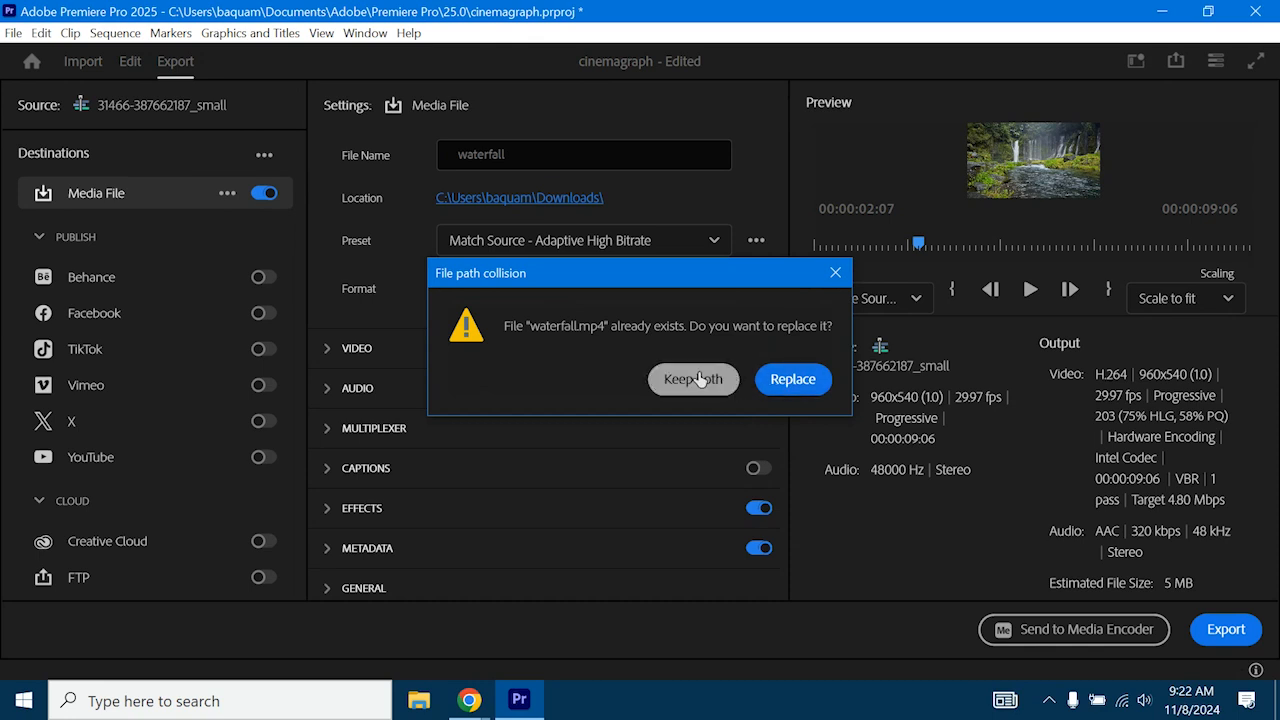
click(833, 271)
drag(545, 158, 341, 131)
text(waterfall2)
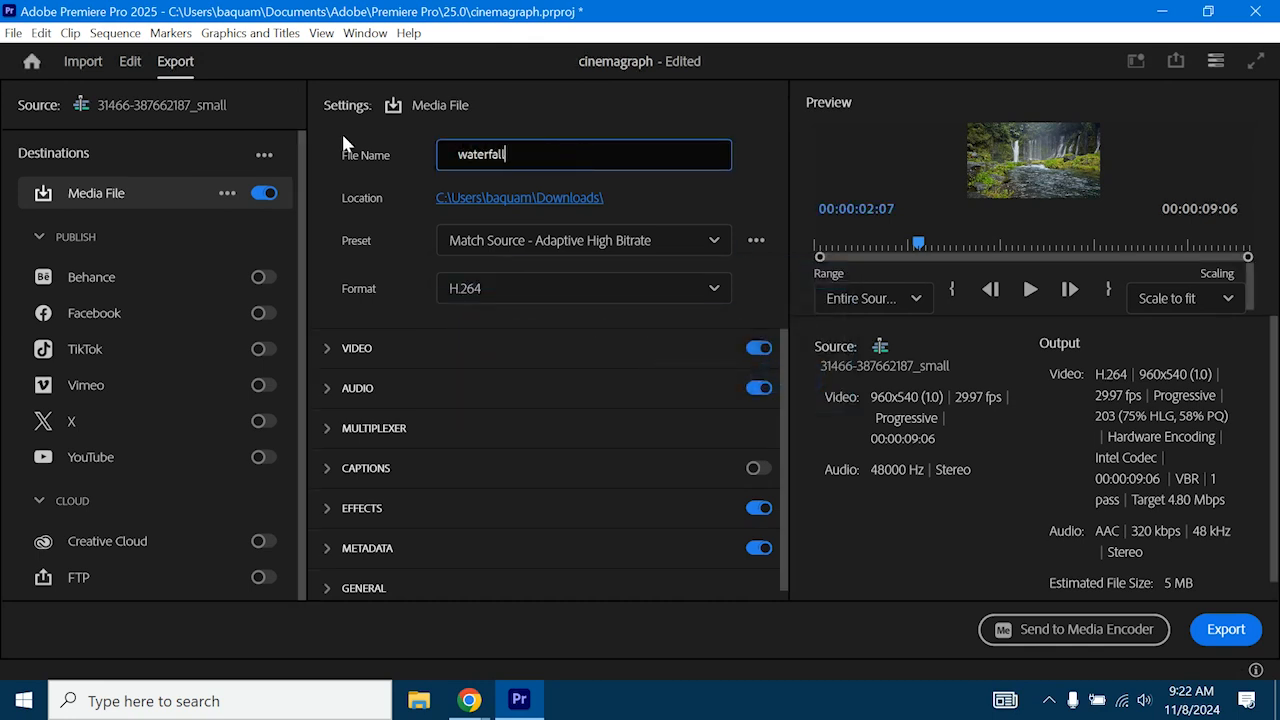
- Set the export format to Animated GIF and export the sequence to the Downloads folder
click(511, 289)
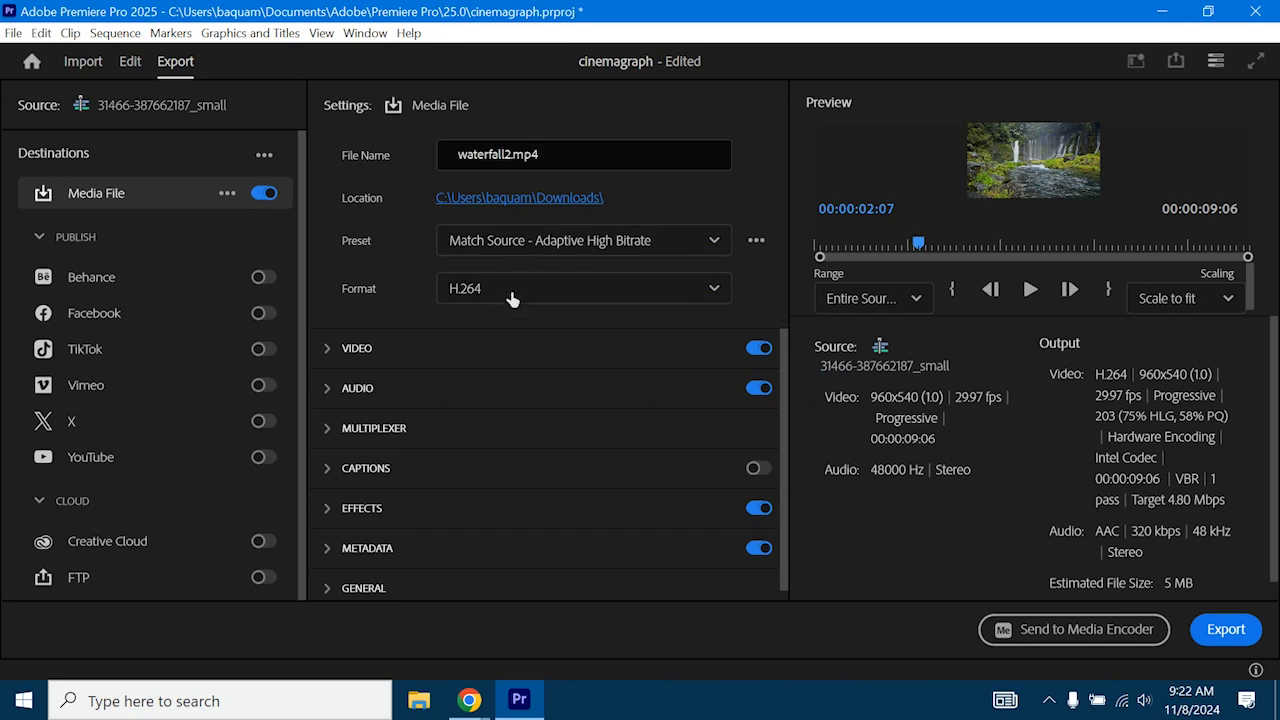
scroll(572, 445, down, 2)
scroll(575, 447, up, 2)
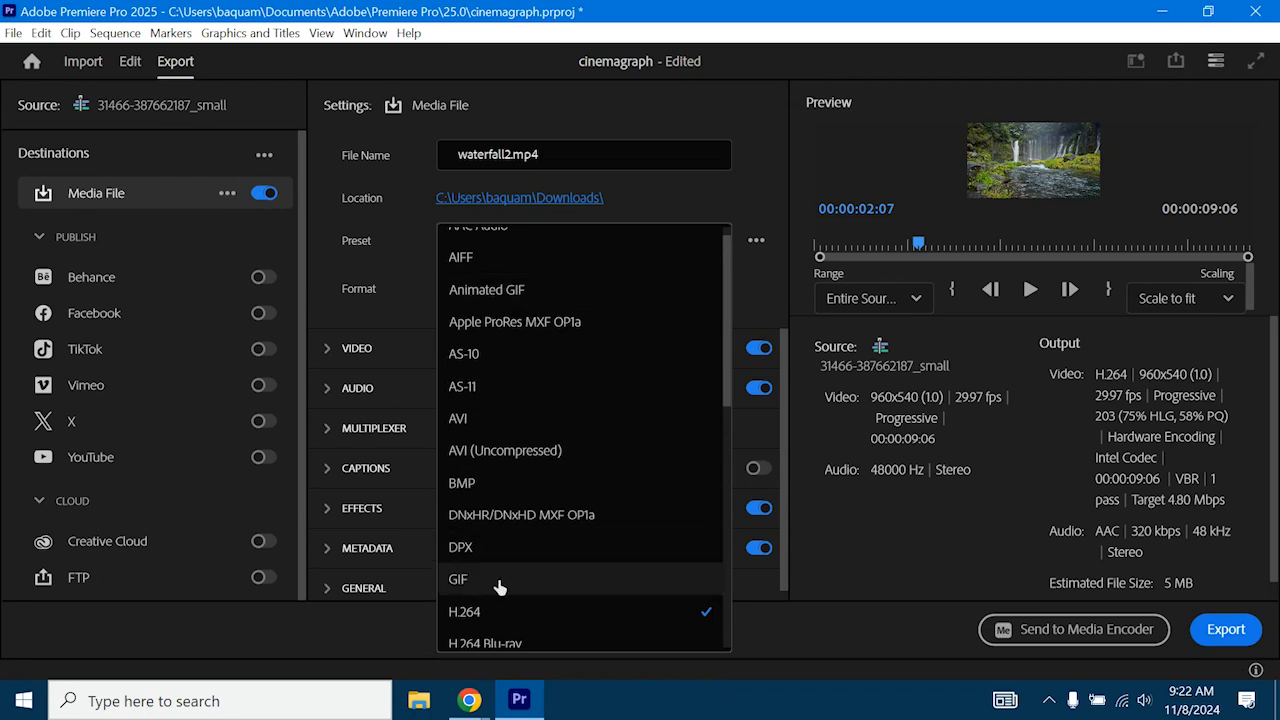
click(493, 290)
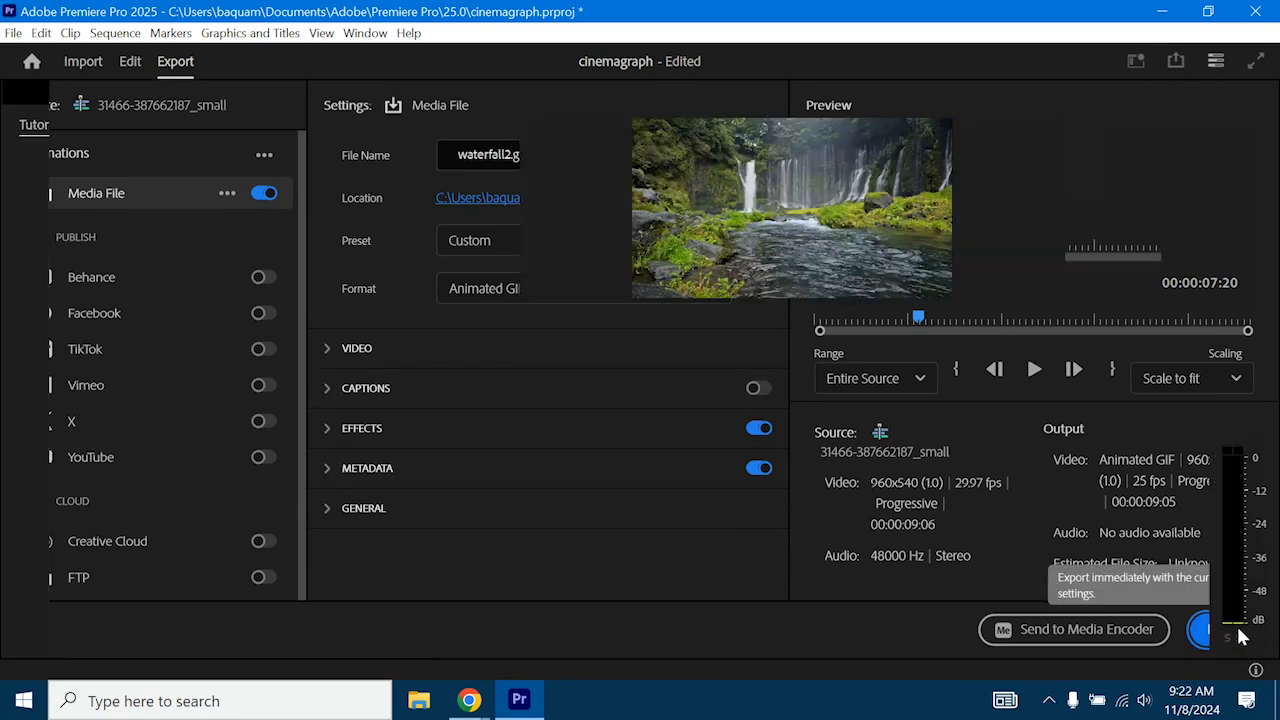
click(1237, 632)
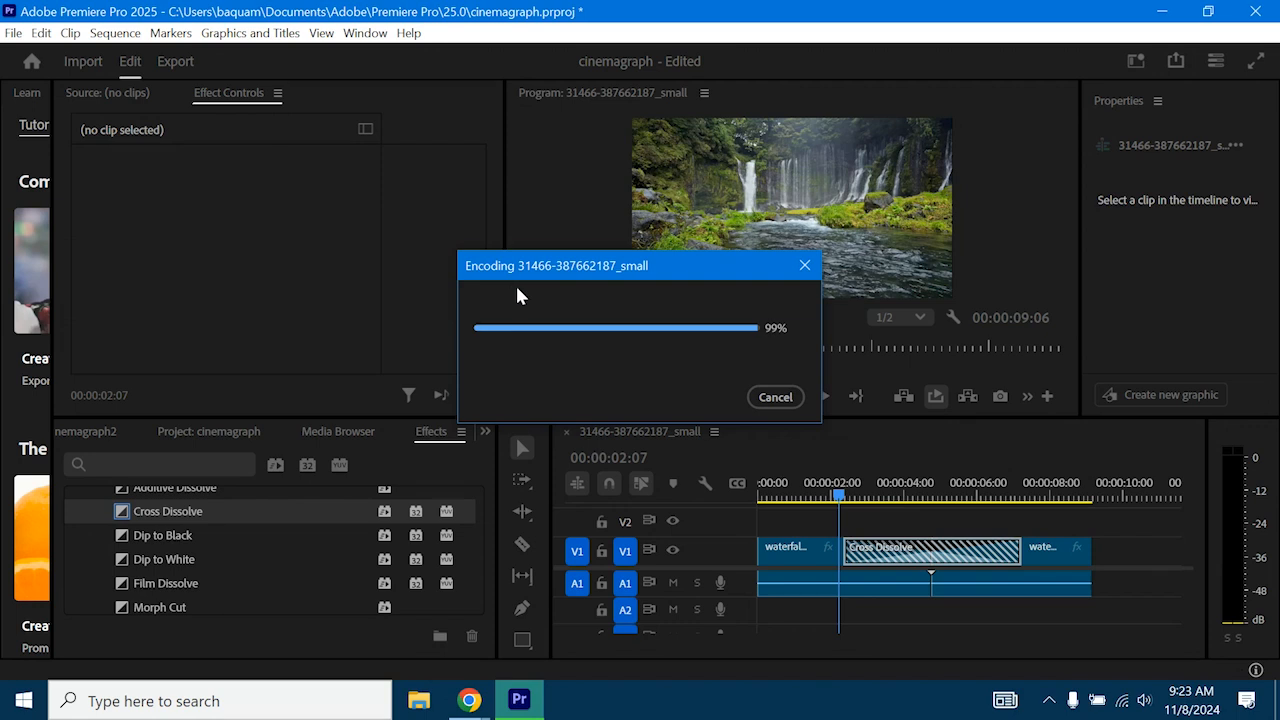
- Switch to File Explorer and open the exported waterfall2.gif from the Downloads folder to view the loop
click(418, 700)
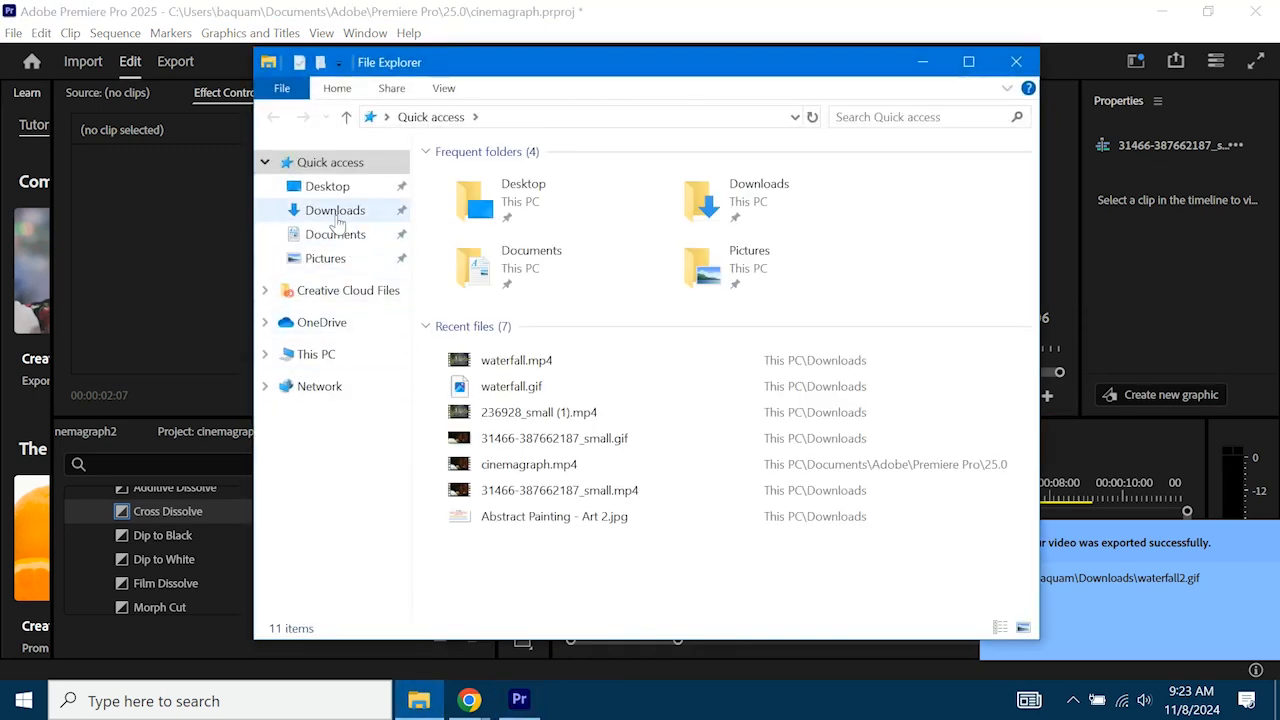
click(336, 210)
double_click(501, 206)
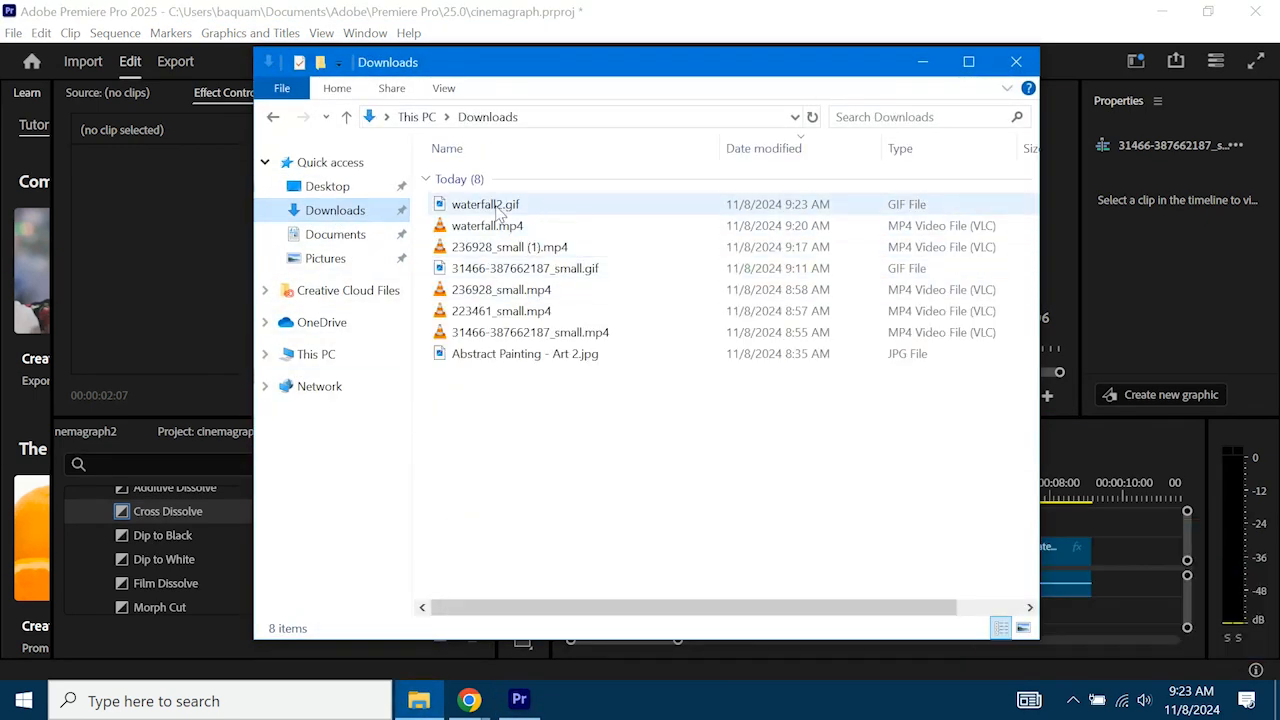